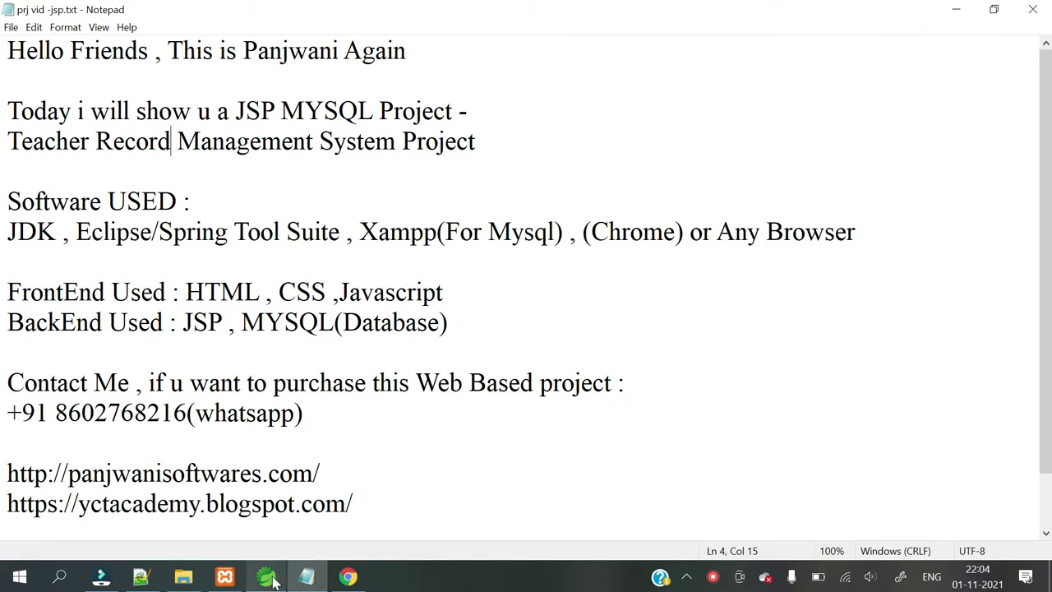
Switch from the Notepad project notes to index.jsp in Spring Tool Suite.
key(alt+Tab)
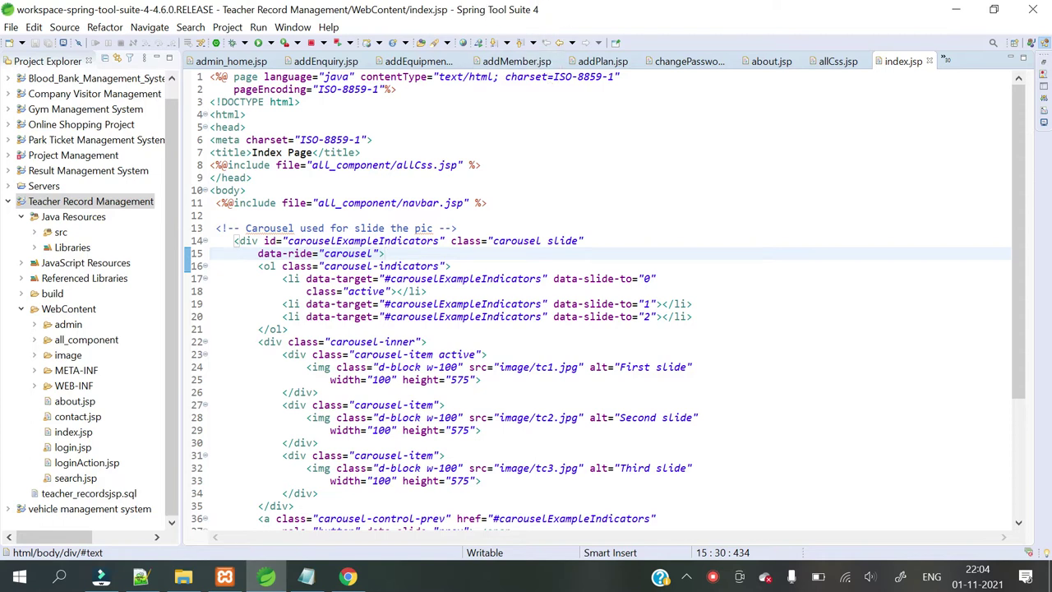
Deploy the Teacher Record Management project to Tomcat v9.0 with Run on Server, then return to STS.
right_click(47, 212)
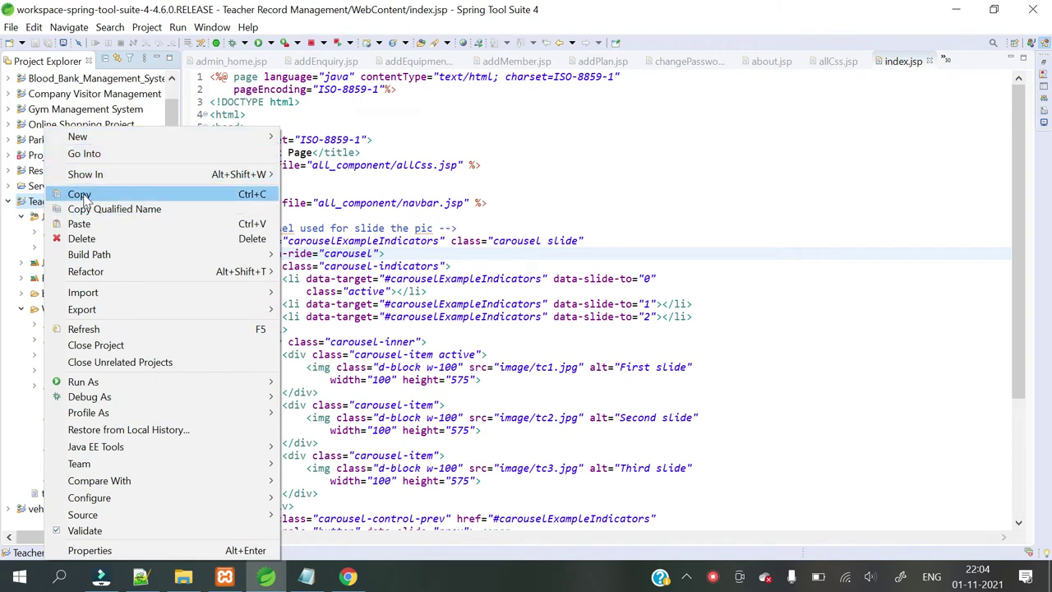
mouse_move(176, 383)
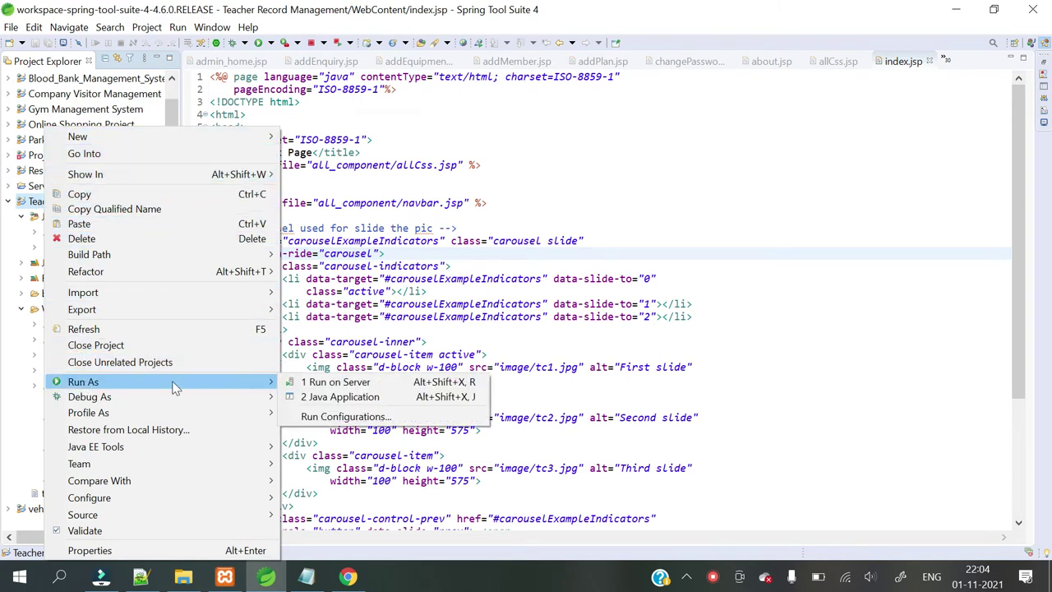
click(337, 383)
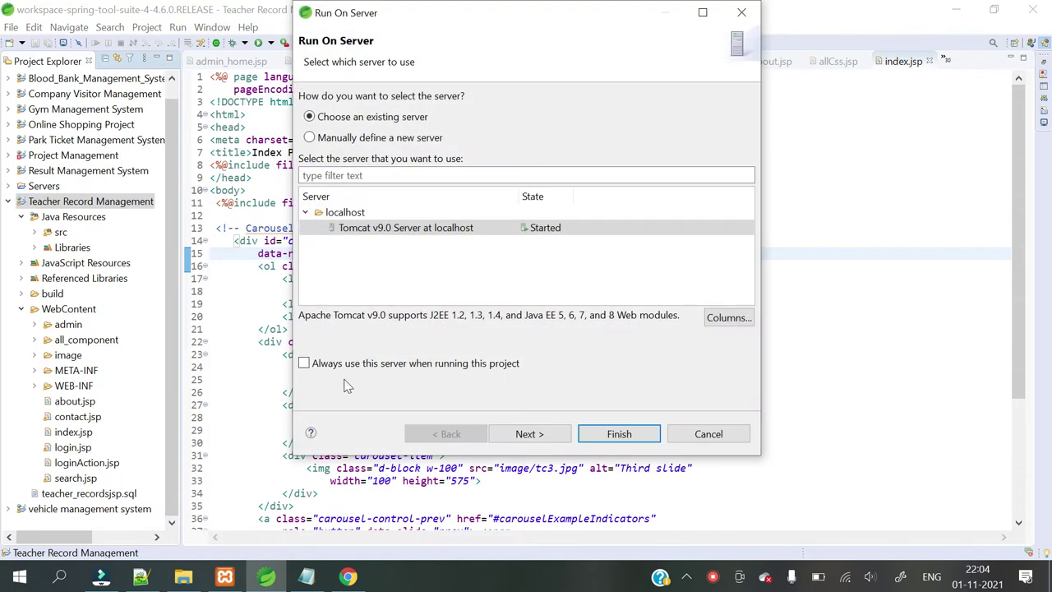
click(541, 435)
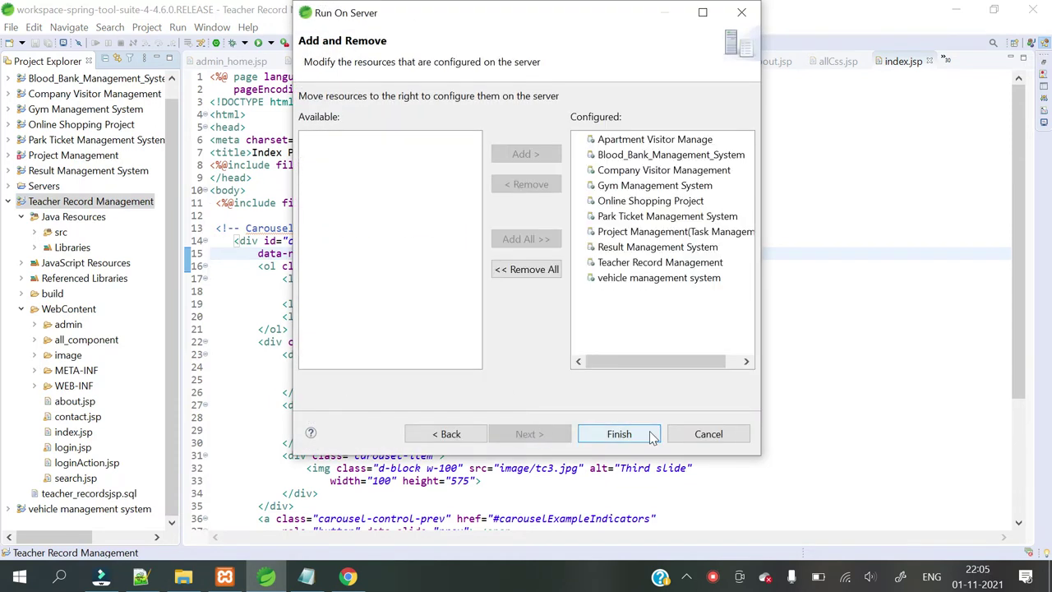
click(649, 434)
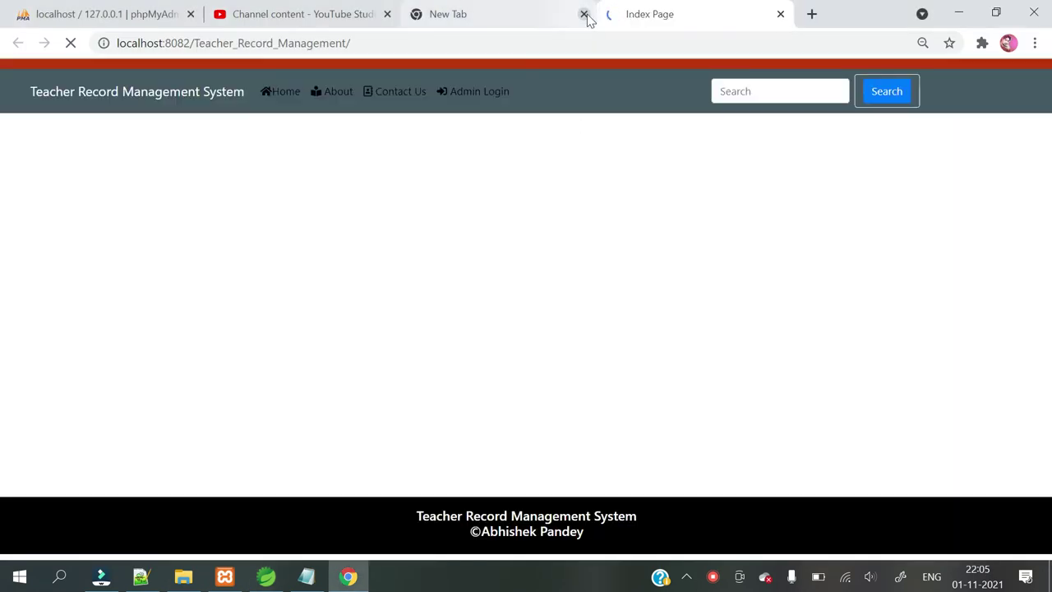
click(584, 14)
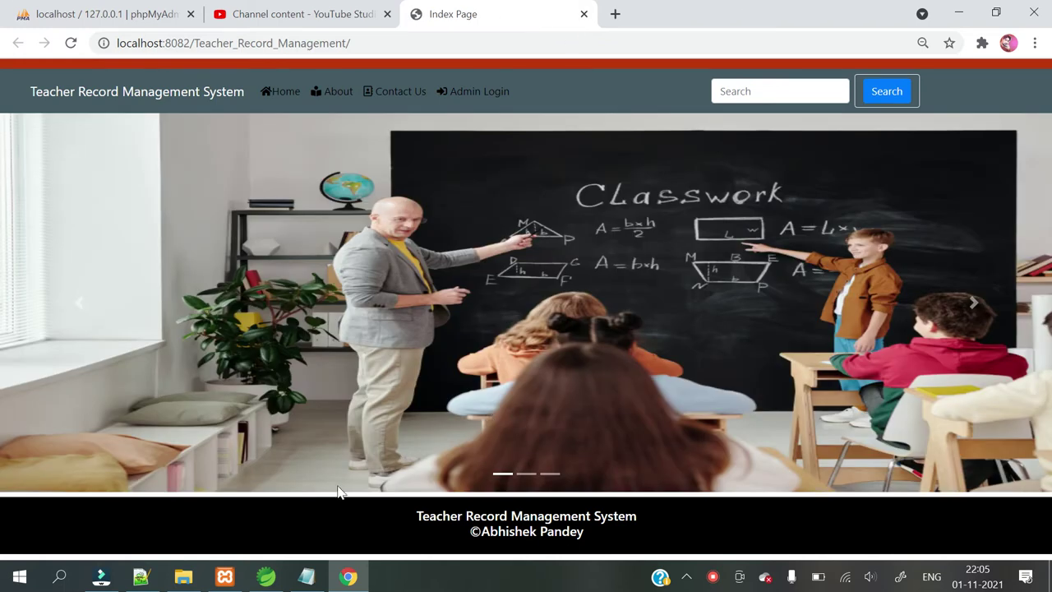
click(264, 578)
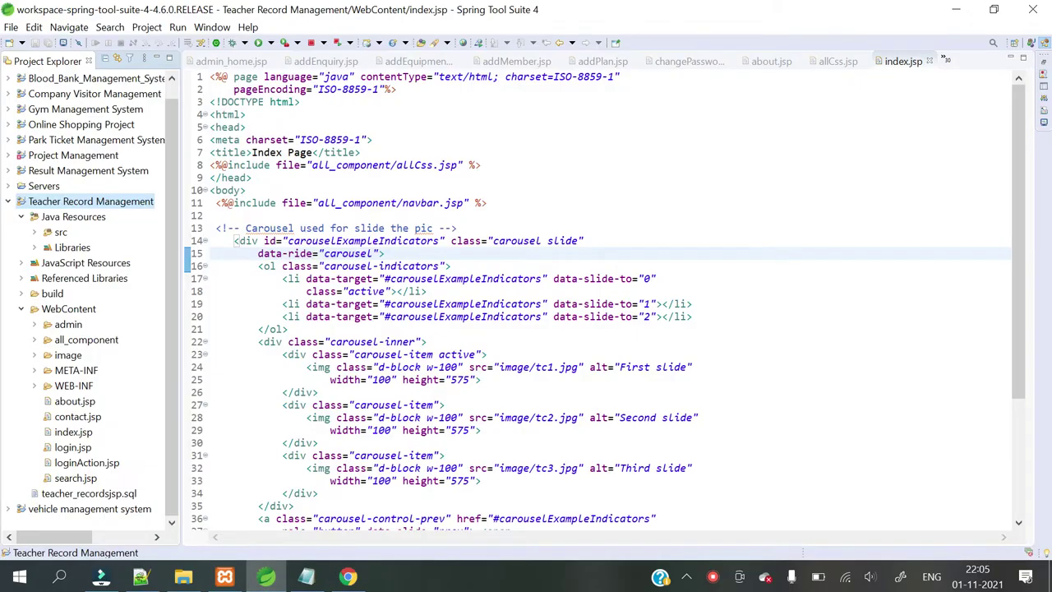
Highlight the JDK, IDE and Xampp (For Mysql) entries in the notes, then return to Chrome.
click(306, 578)
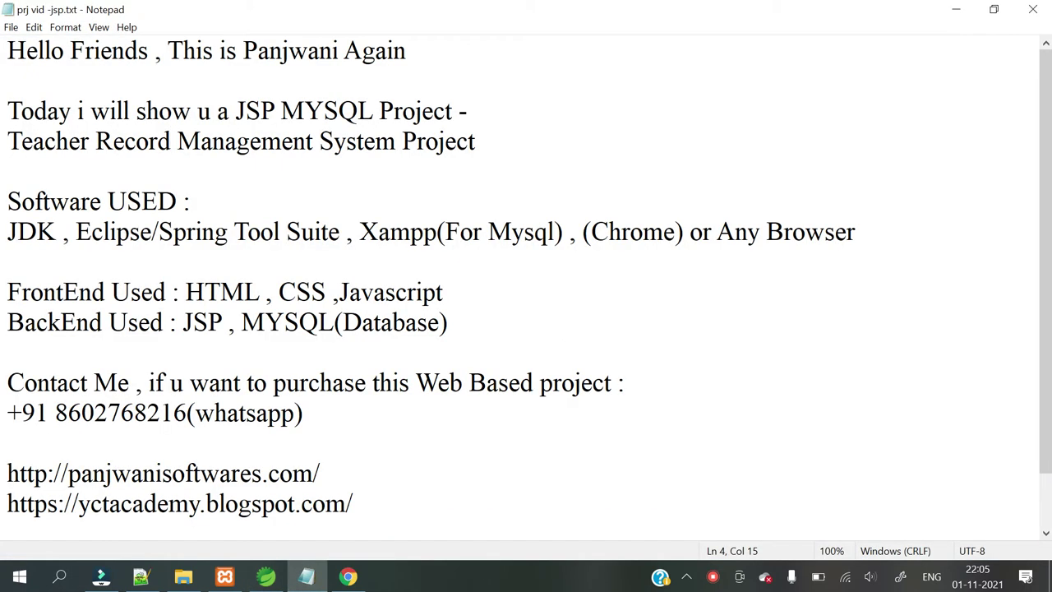
click(168, 321)
drag(7, 232, 303, 233)
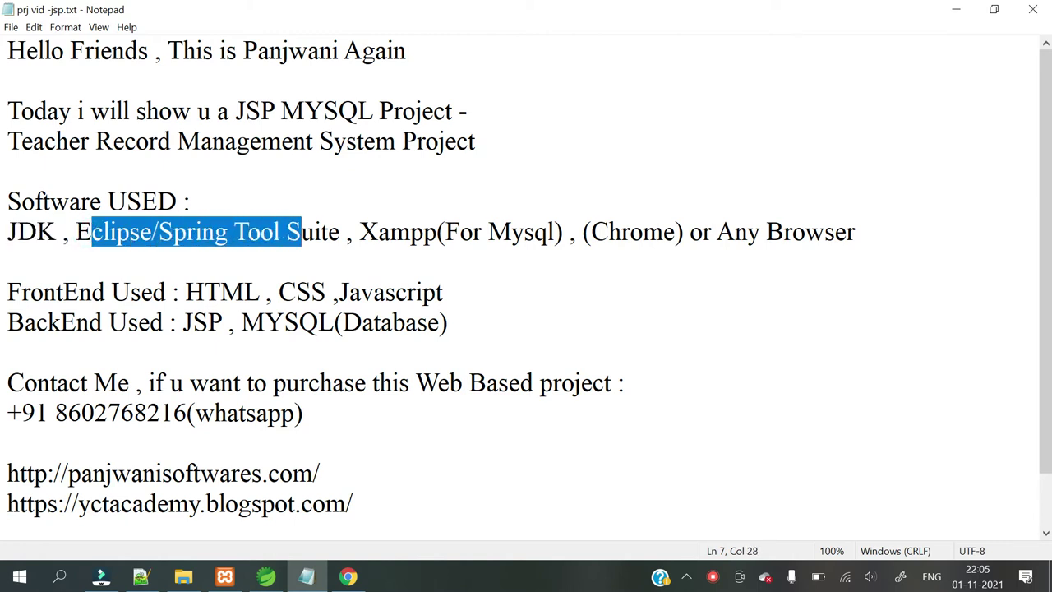
click(188, 232)
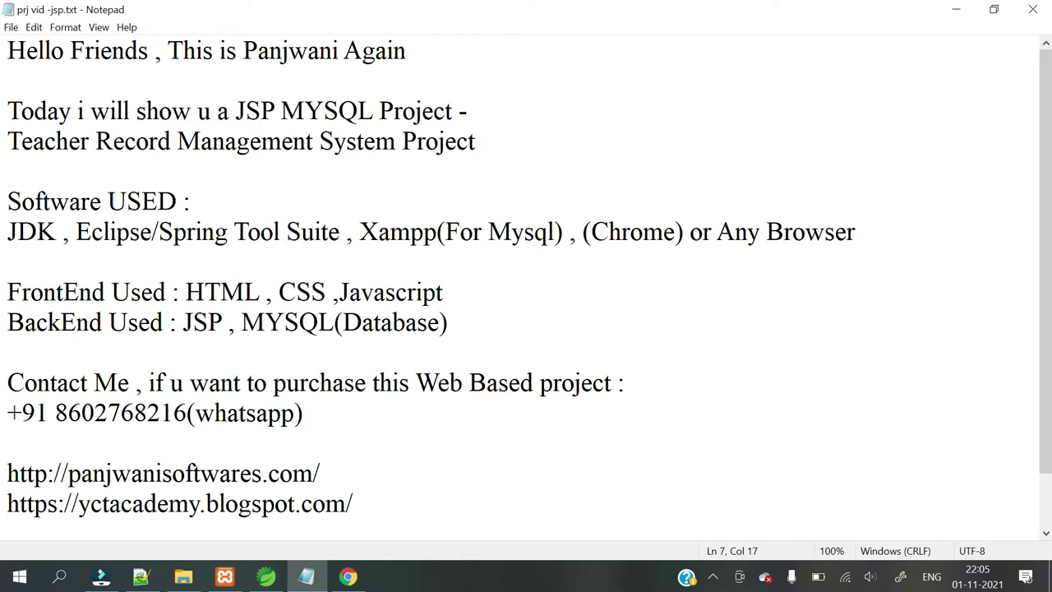
drag(390, 232, 564, 233)
click(488, 287)
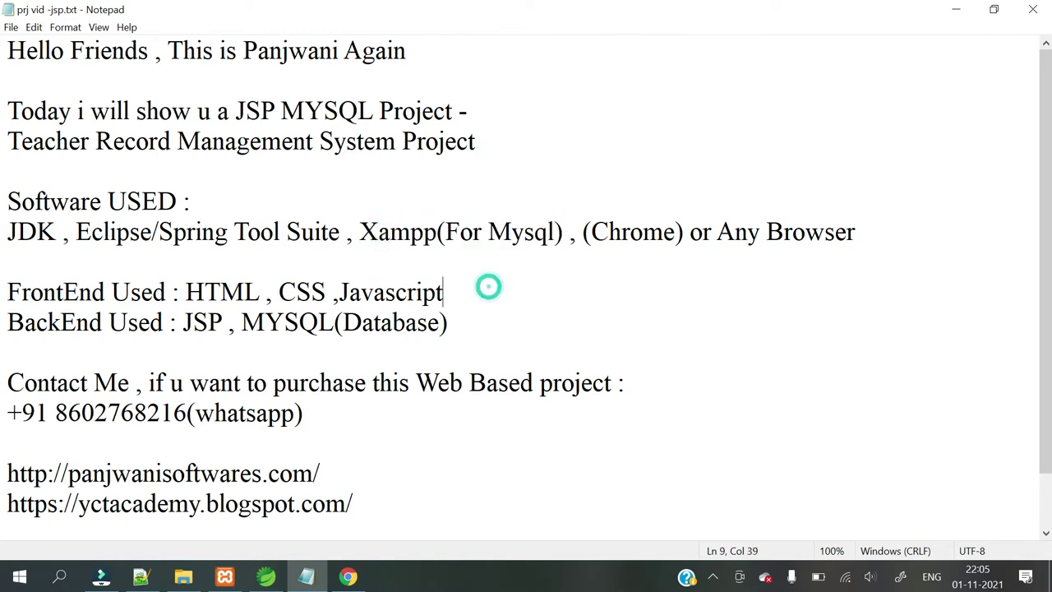
drag(437, 233, 378, 233)
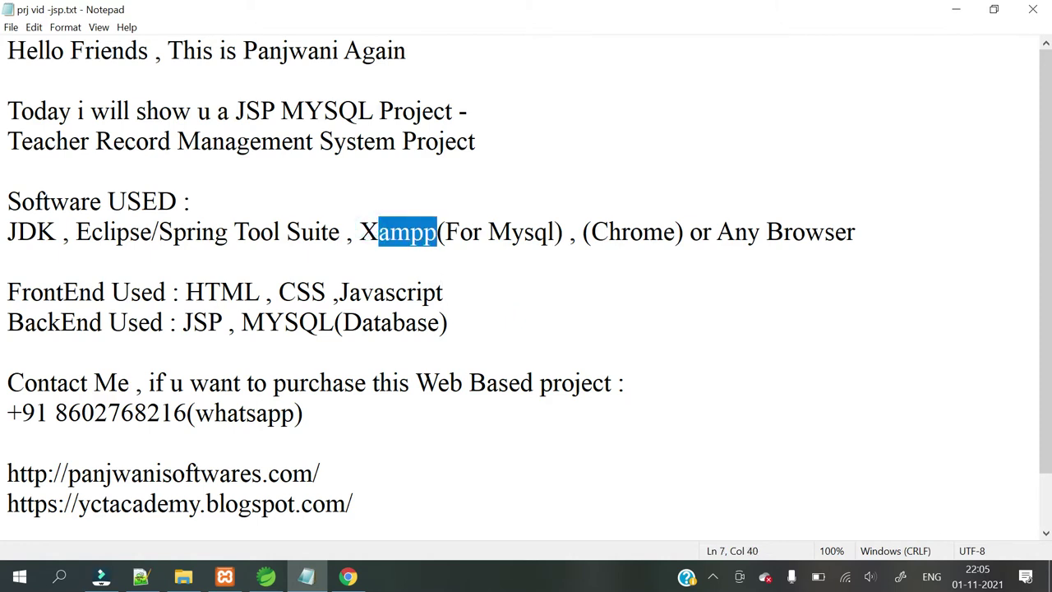
click(470, 230)
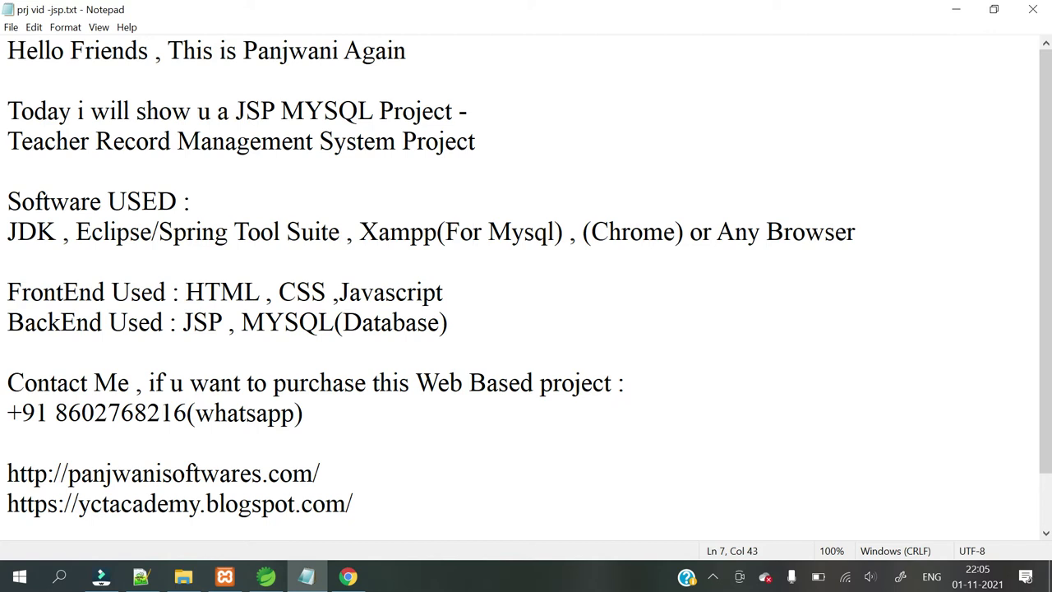
click(348, 576)
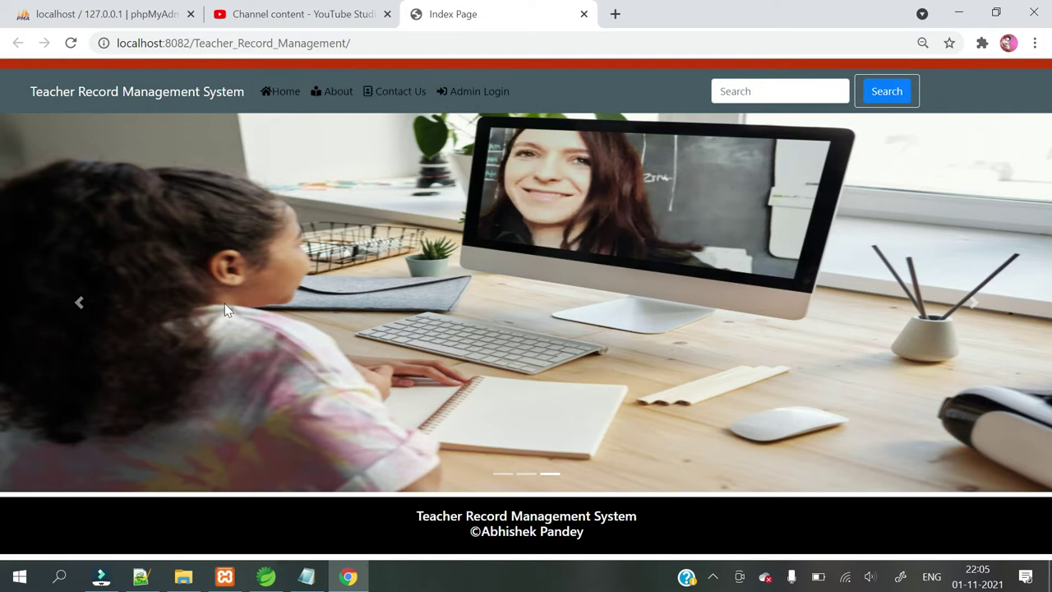
Search the teachers for the keyword Java.
click(742, 100)
click(732, 124)
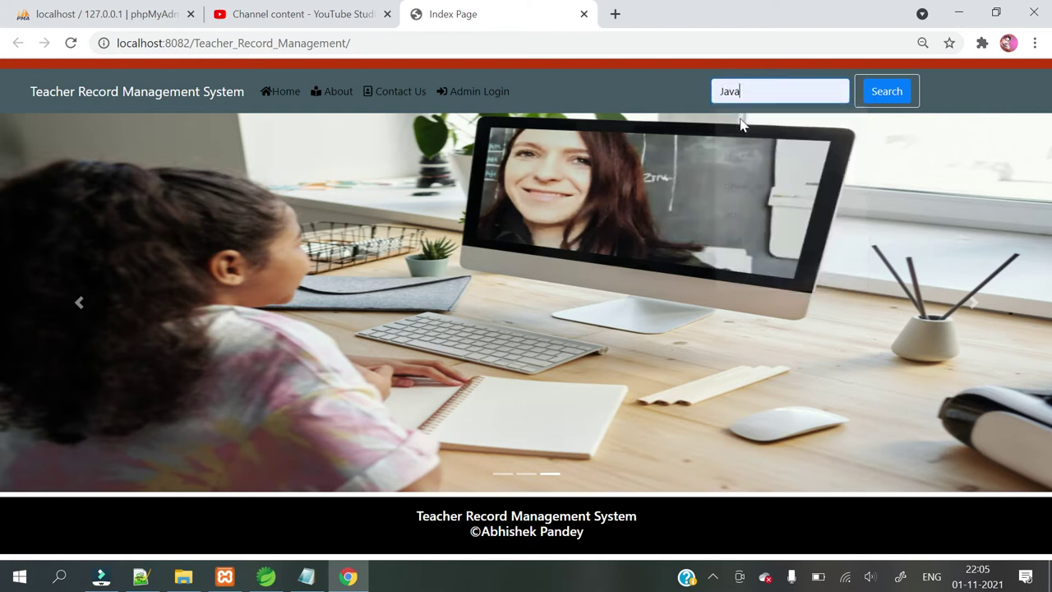
click(873, 95)
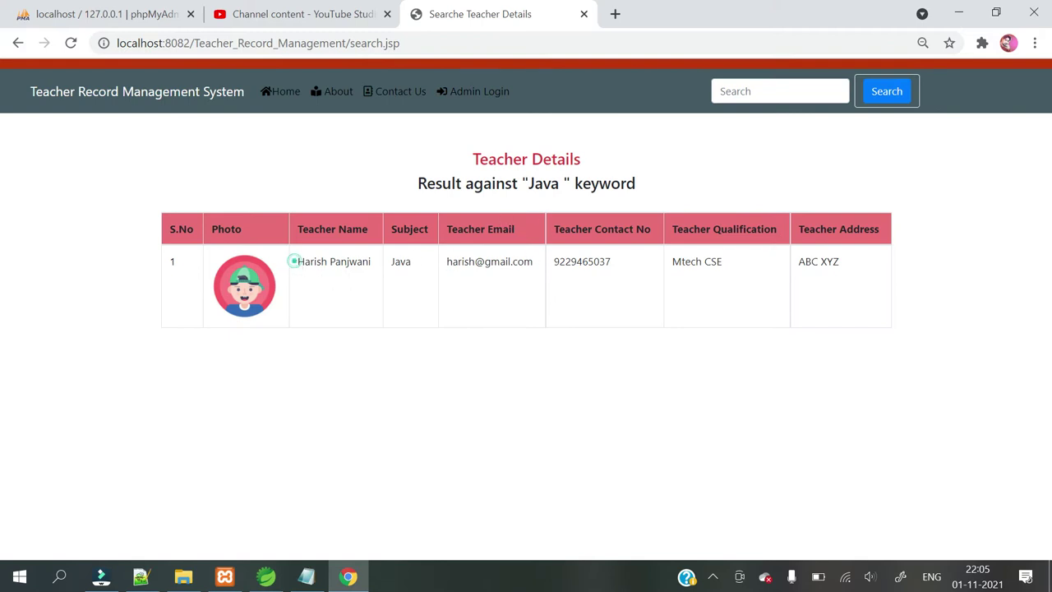
Copy the found teacher's name and search for it from the Home page.
drag(294, 261, 380, 270)
right_click(342, 263)
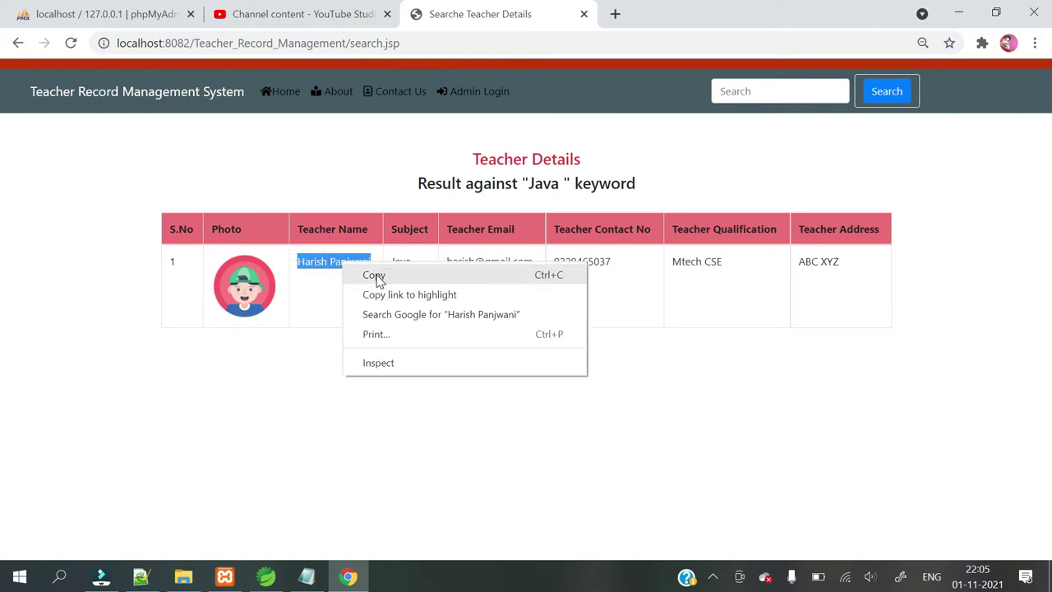
click(377, 273)
click(279, 92)
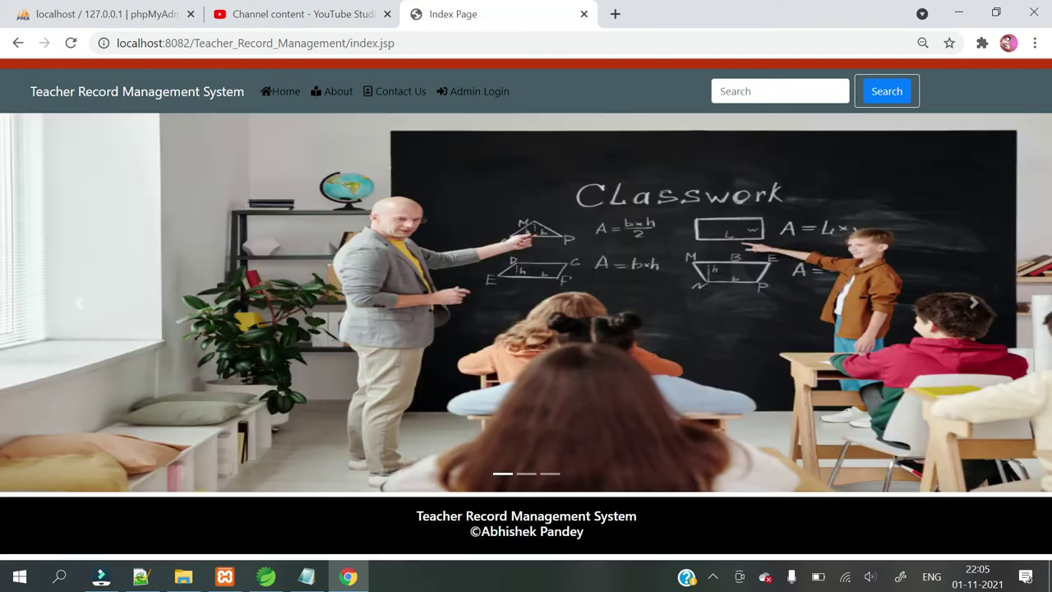
click(757, 91)
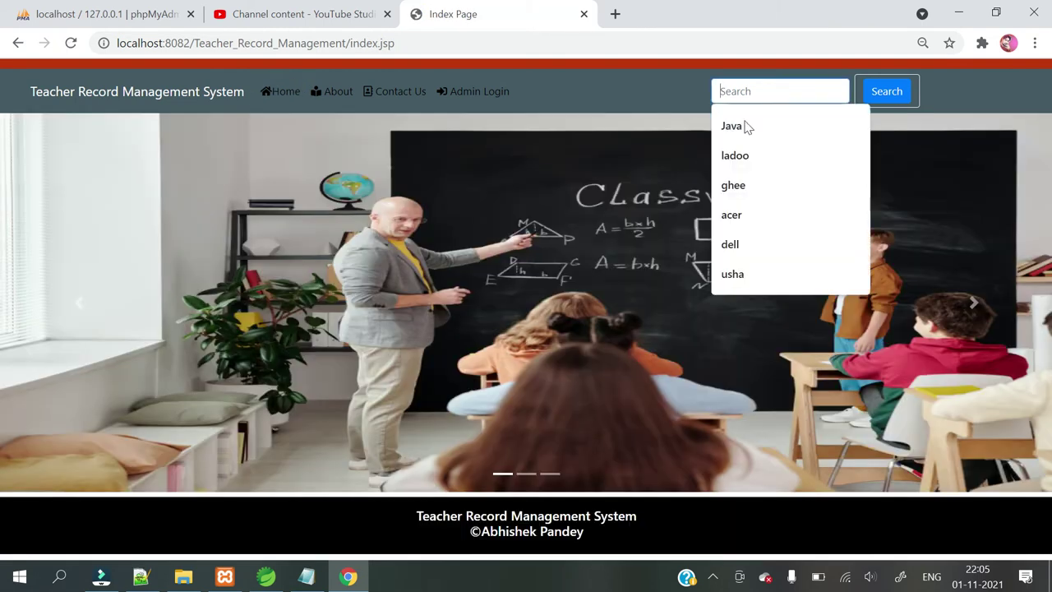
key(ctrl+v)
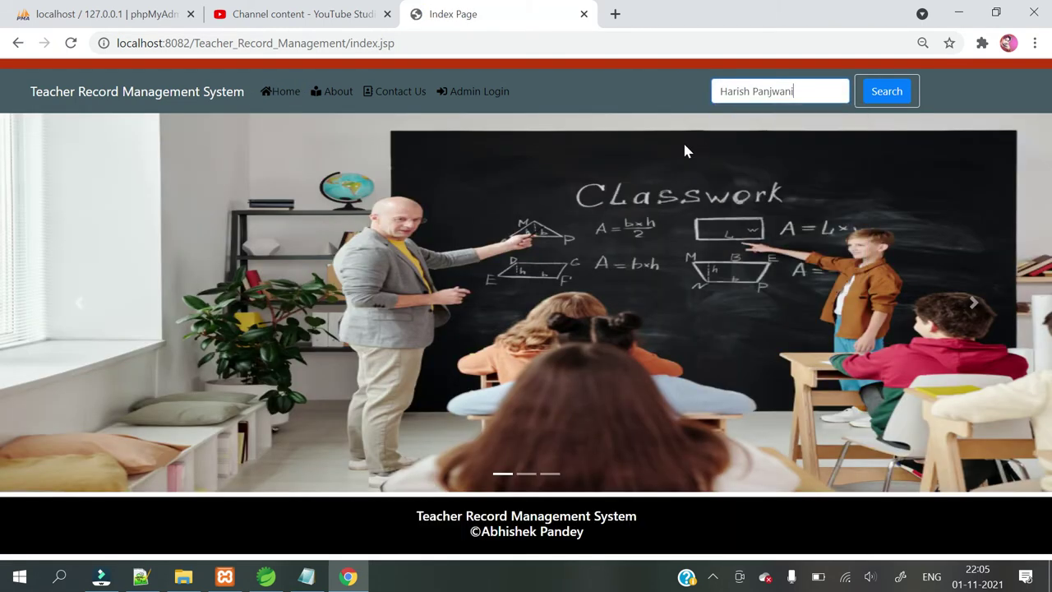
click(890, 93)
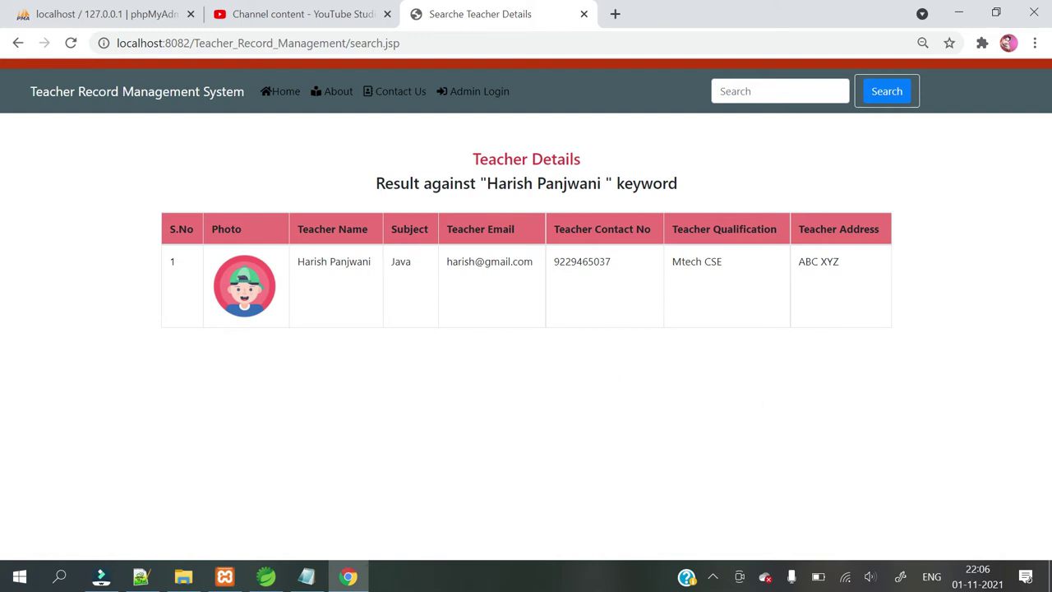
Visit the About page, then Contact Us, then the Admin Login page.
click(330, 95)
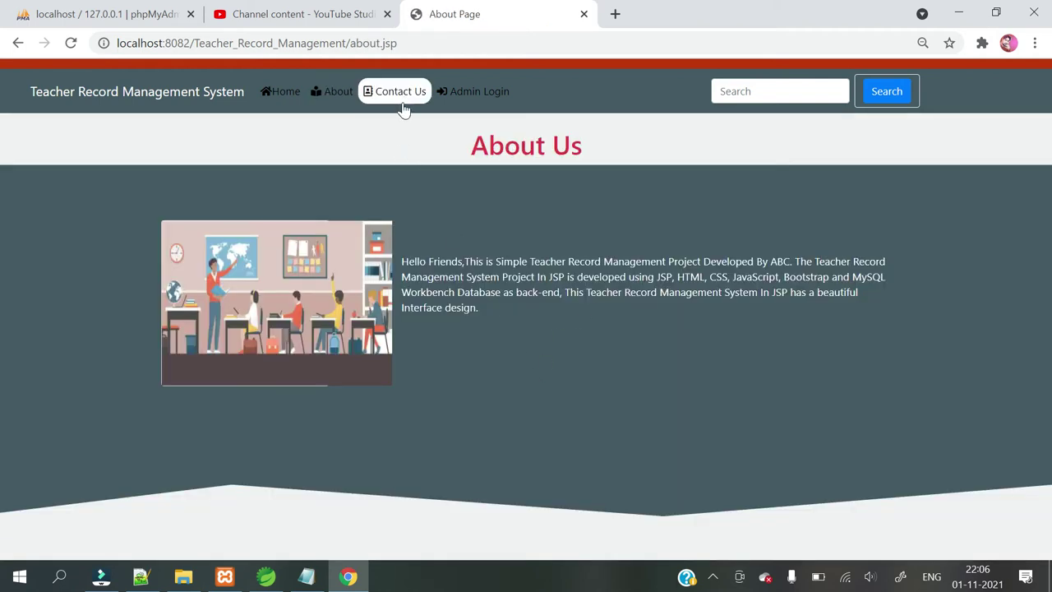
click(401, 92)
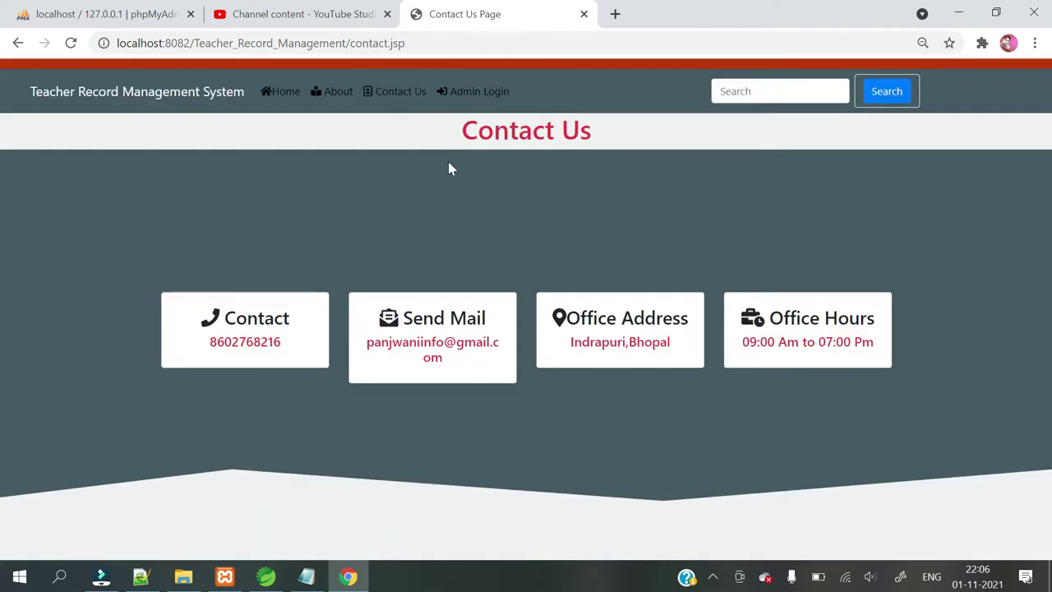
click(466, 92)
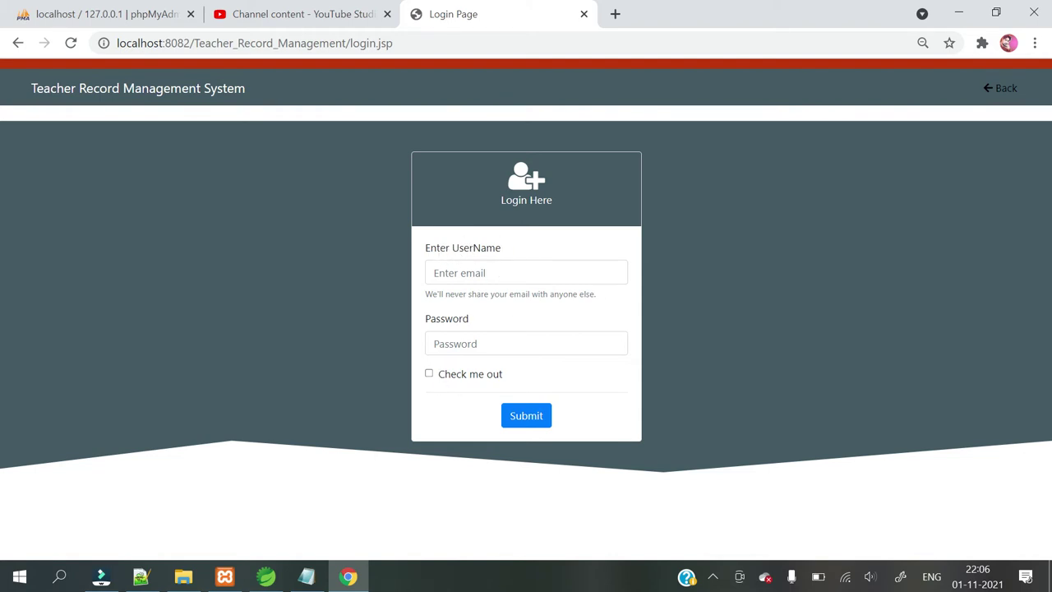
Log in with the saved admin username and password, accepting the Login Successfull alert.
click(449, 272)
click(451, 305)
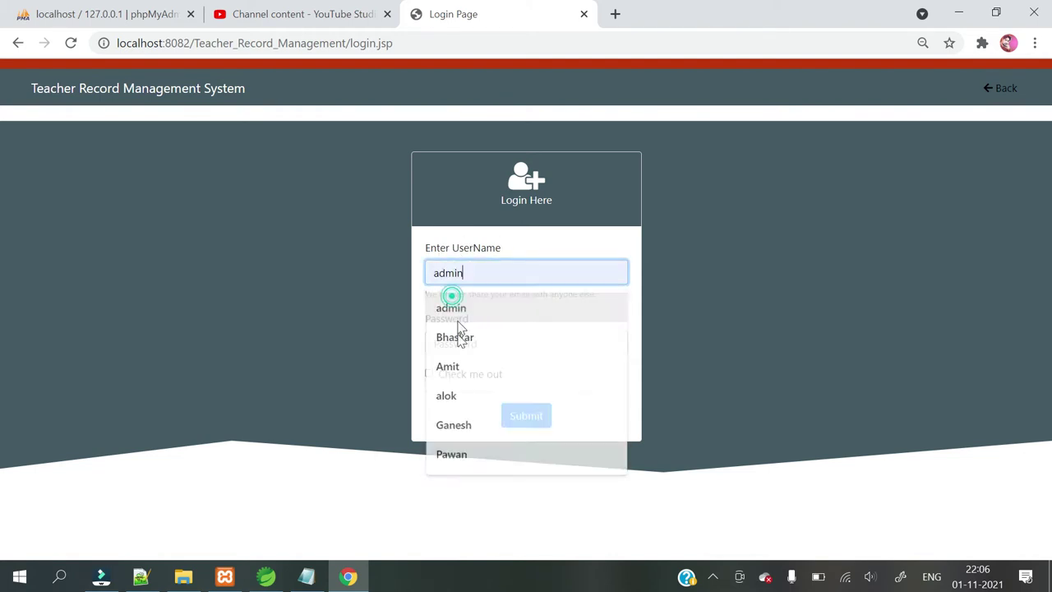
click(456, 344)
text(ad)
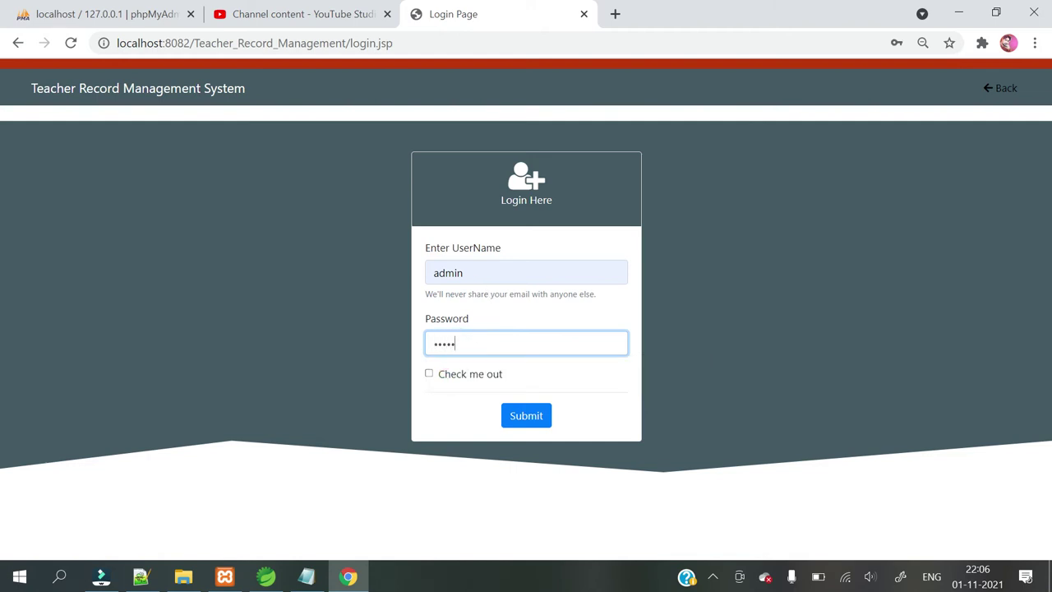
click(529, 418)
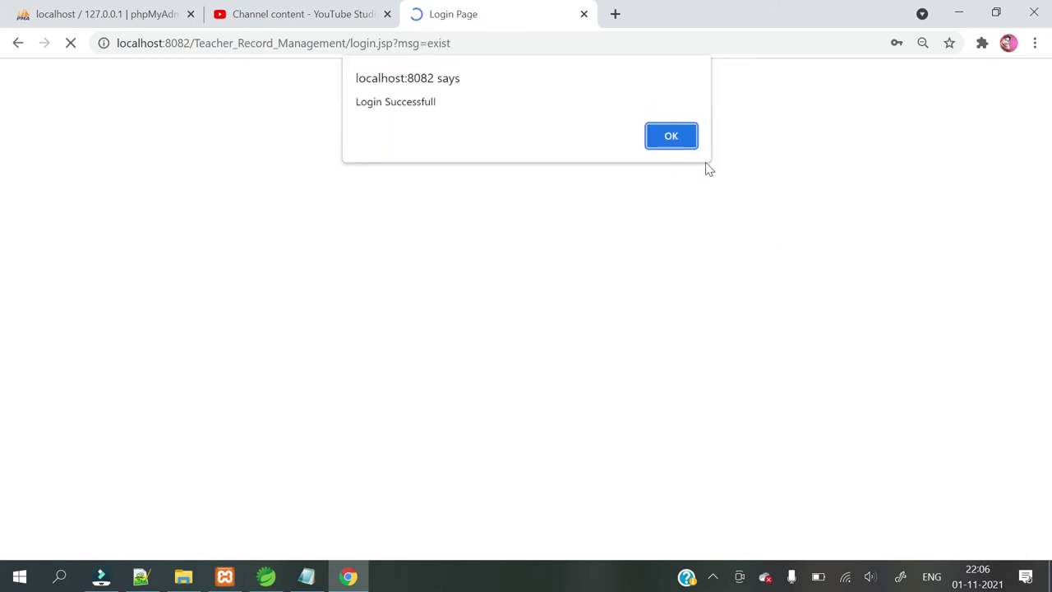
click(680, 142)
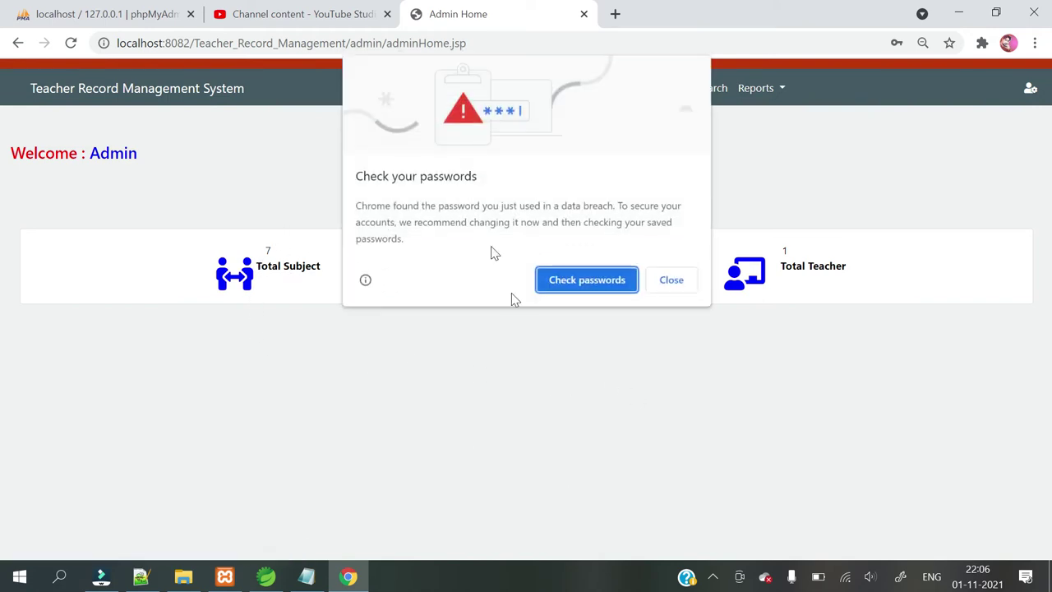
Dismiss Chrome's password-check and save-password popups and go to Add Subject.
click(670, 280)
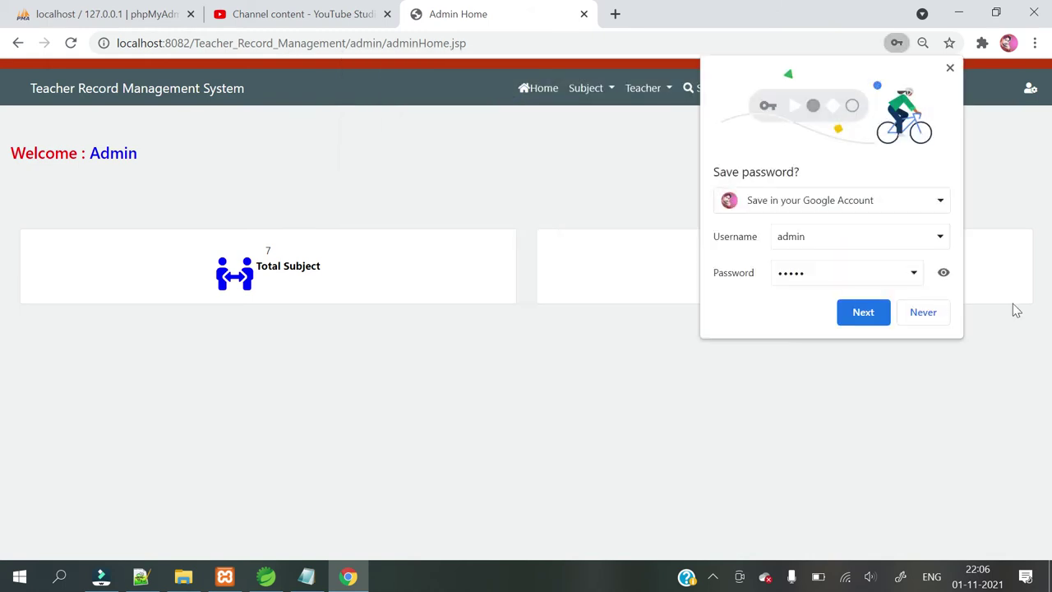
click(926, 319)
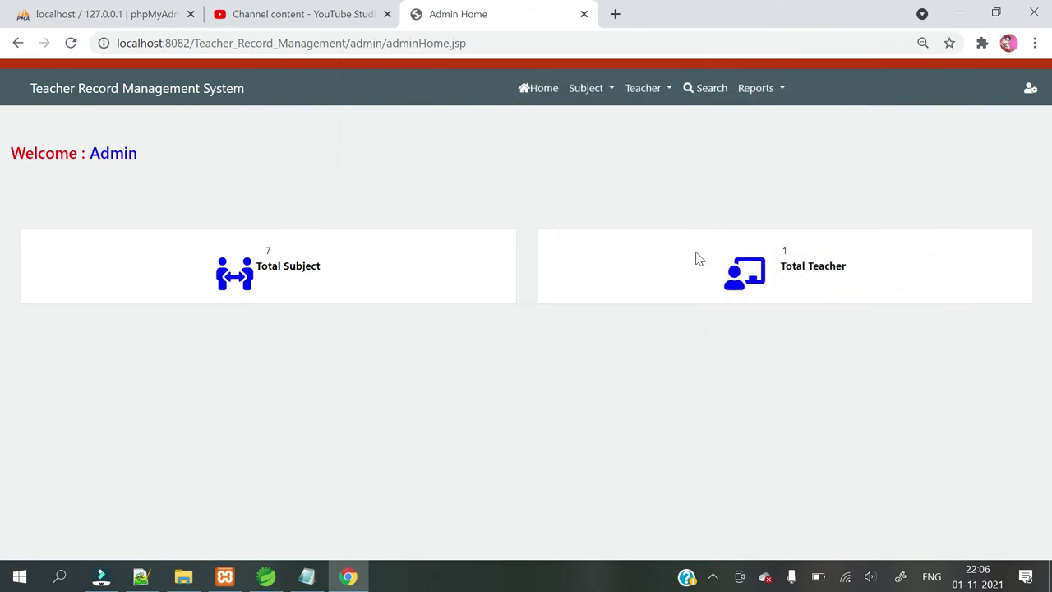
click(606, 97)
click(616, 126)
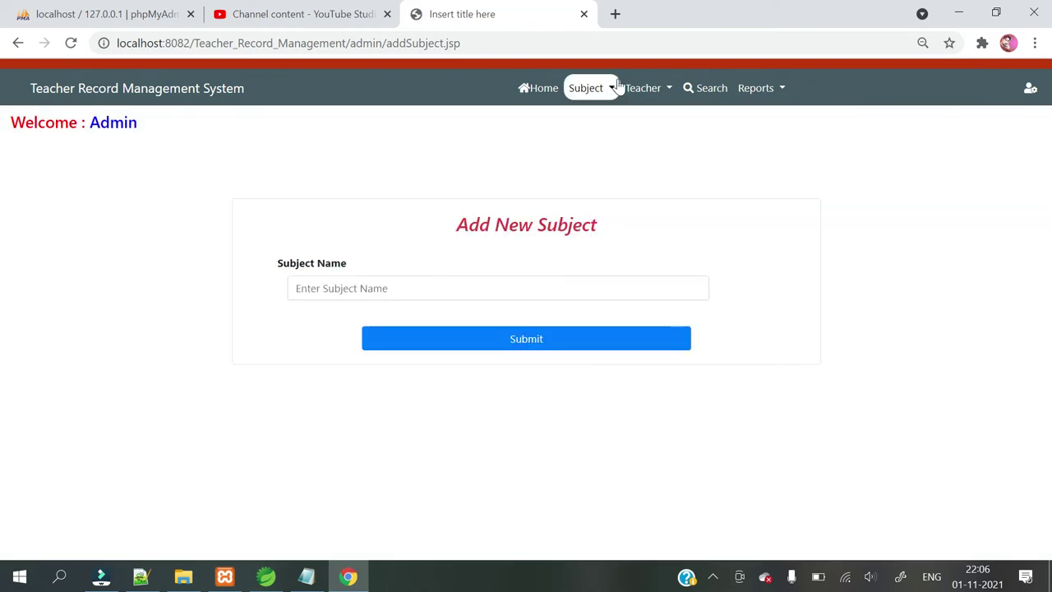
View the seven subjects under Manage Subject, then return to Add Subject.
click(608, 87)
click(596, 148)
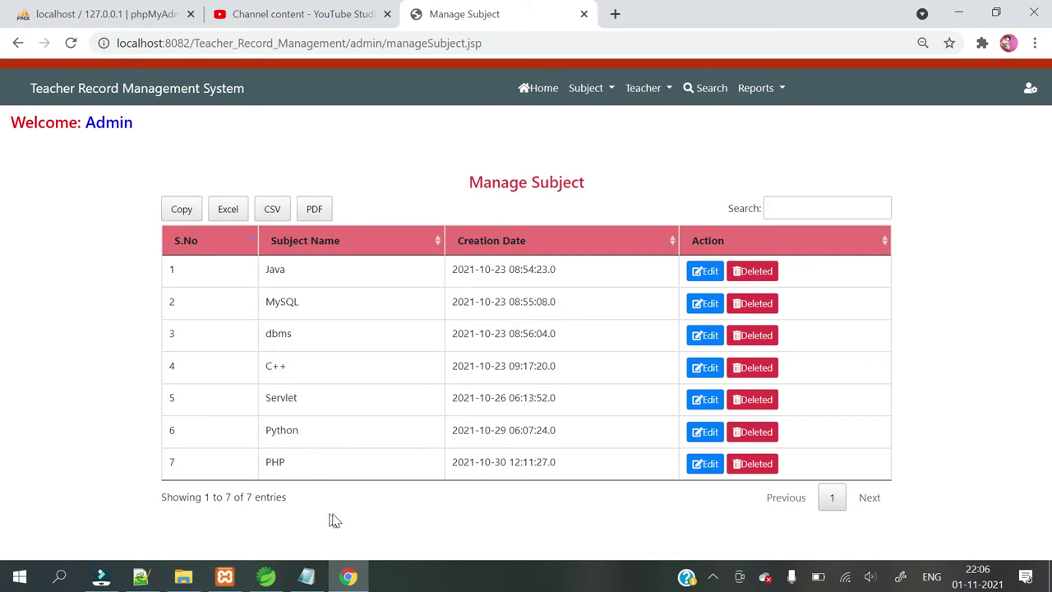
click(612, 90)
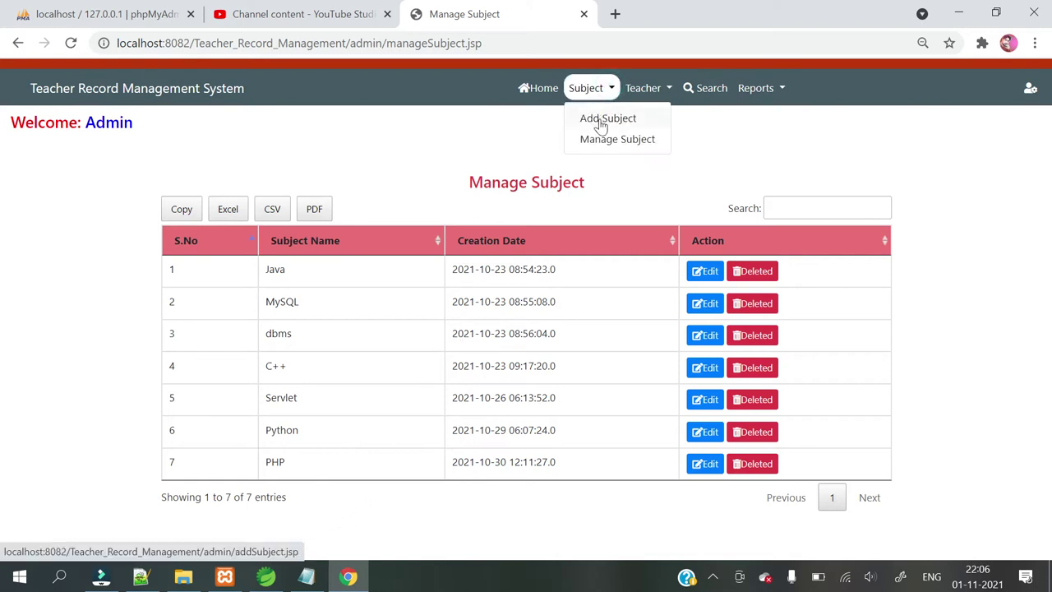
click(600, 123)
Add a subject named TOC and acknowledge the confirmation.
click(381, 285)
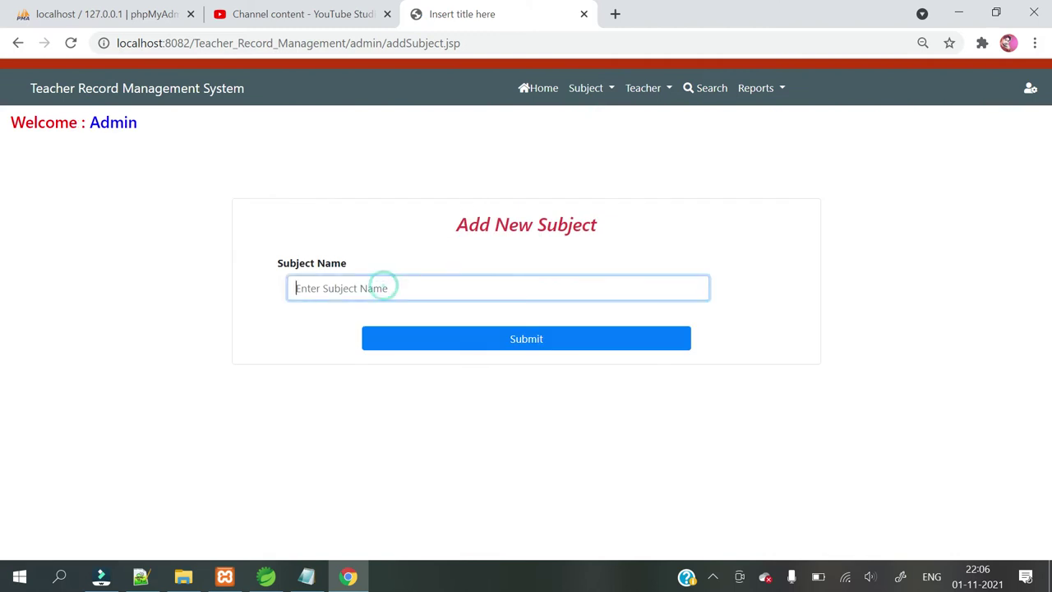
text(TOC)
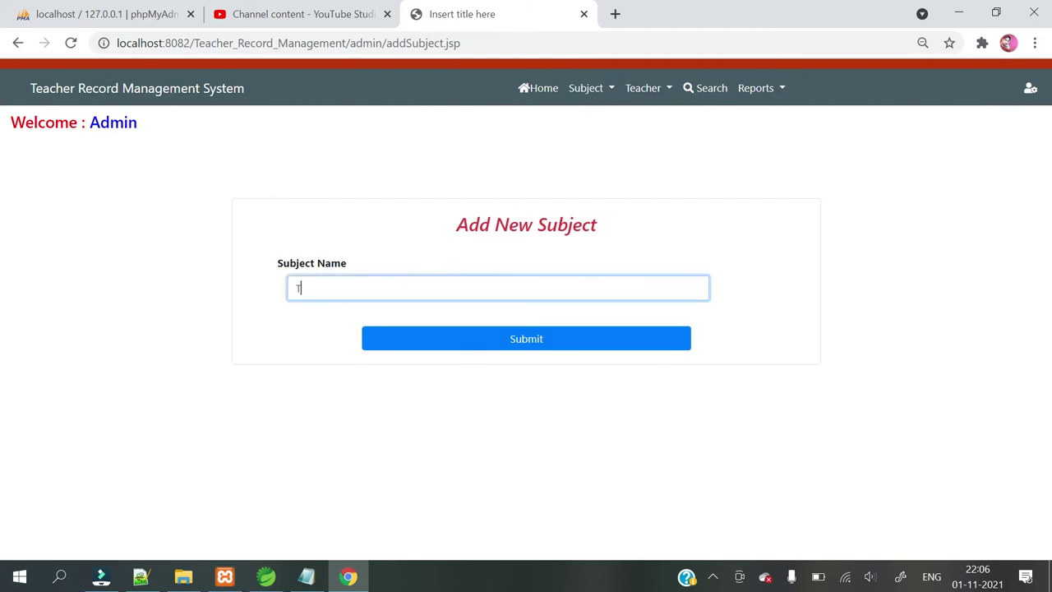
click(496, 343)
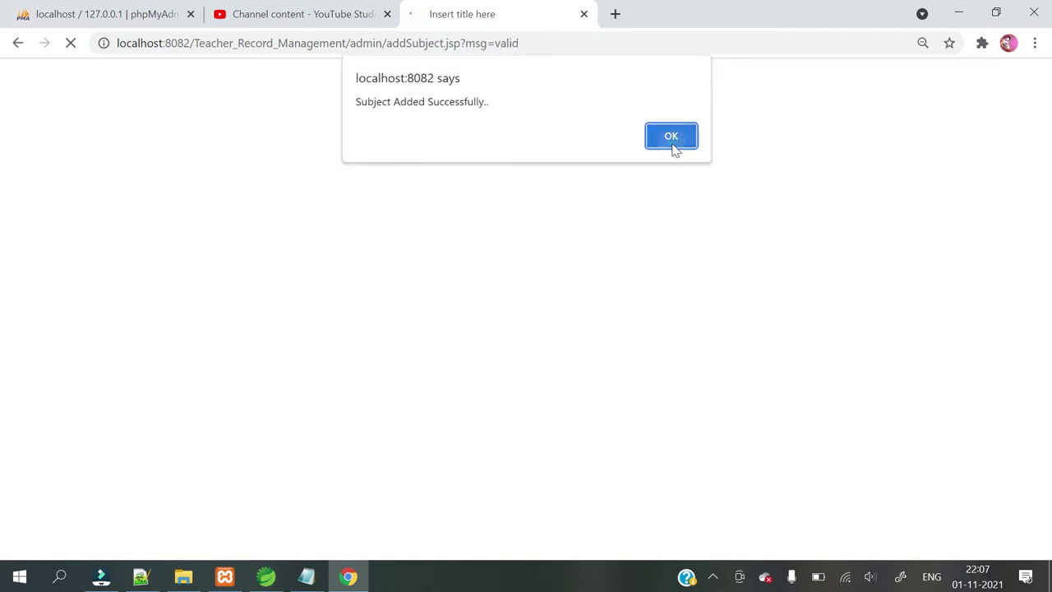
click(673, 143)
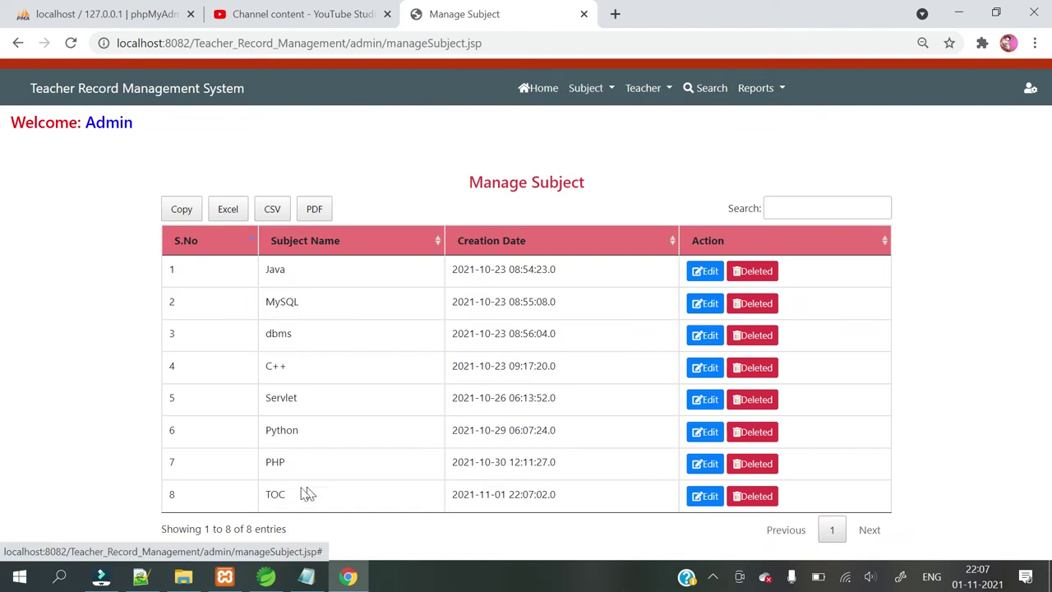
Inspect the new TOC entry 8 and its Edit page, then go back to the list.
drag(259, 496, 610, 501)
click(575, 498)
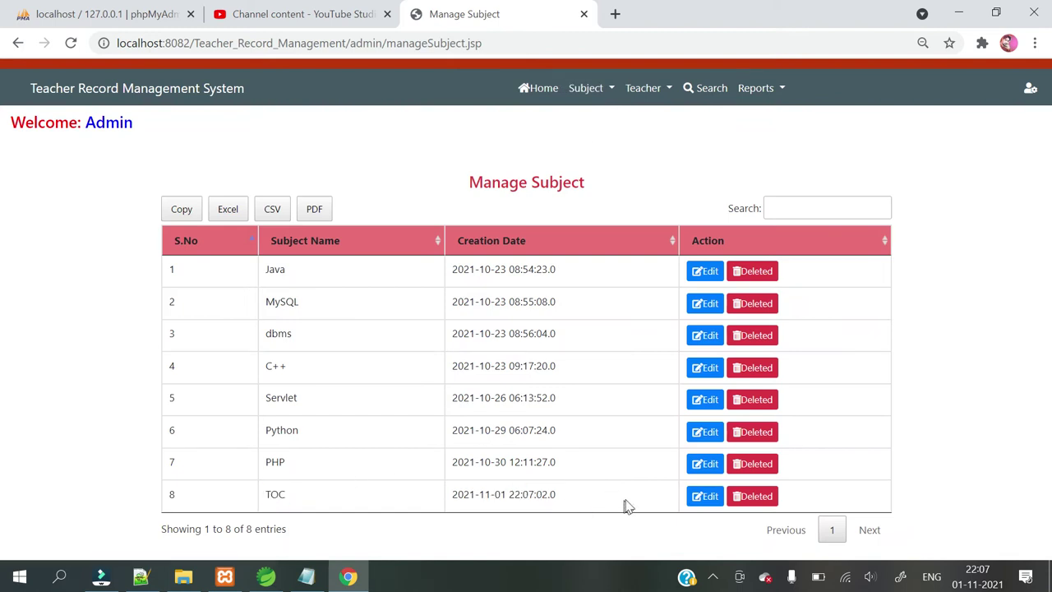
click(705, 497)
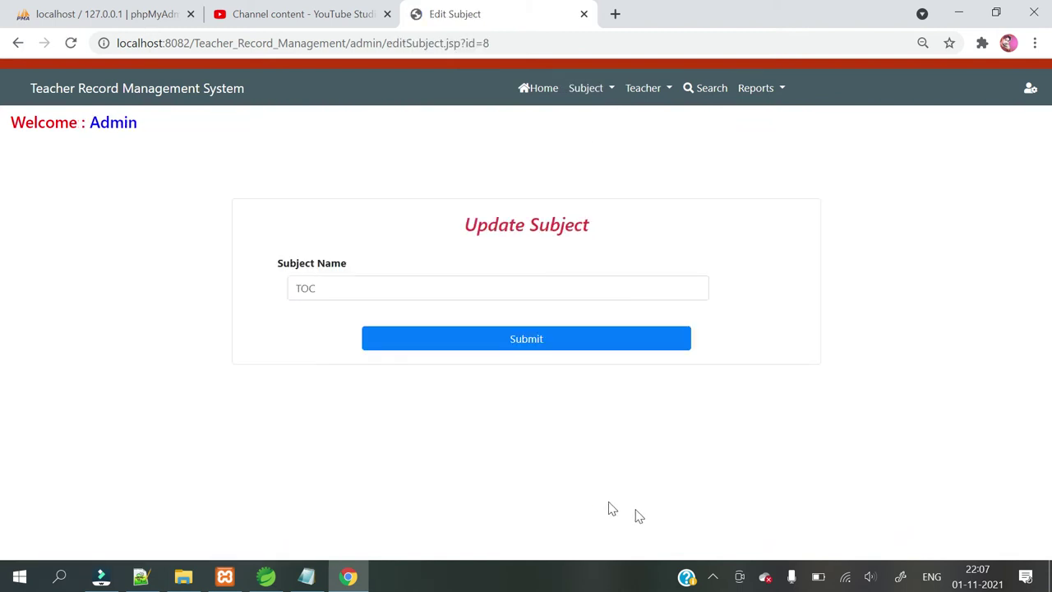
click(17, 43)
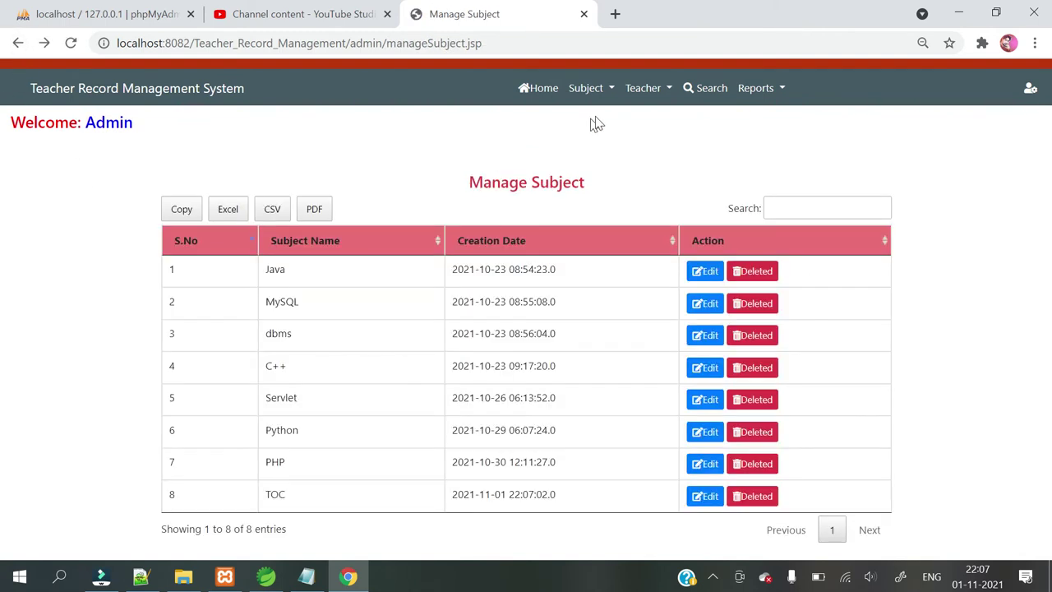
click(648, 92)
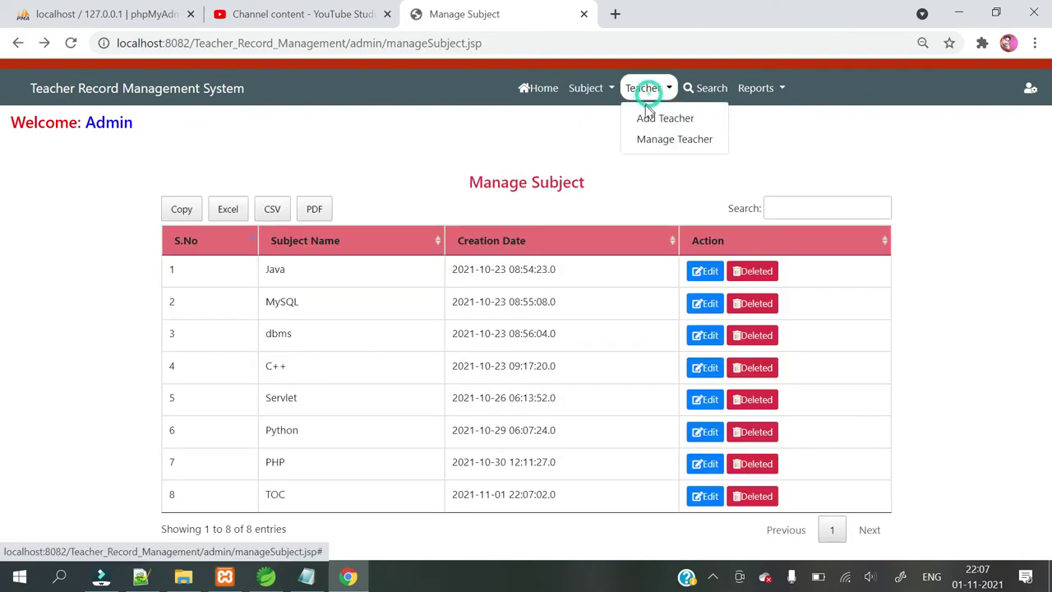
Change the last digits of the teacher's contact number and save the update.
click(679, 139)
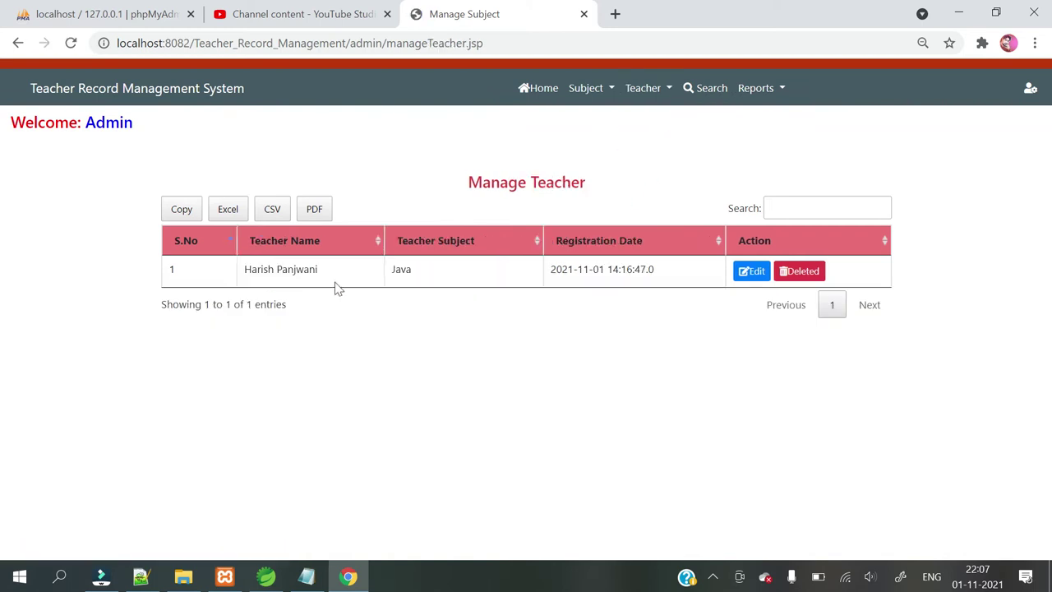
click(754, 272)
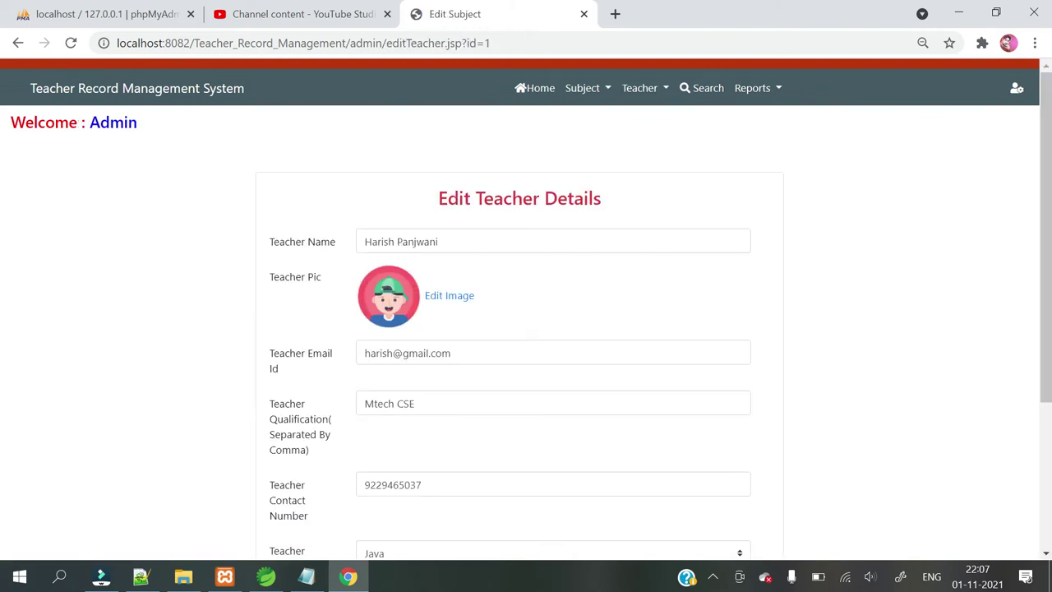
scroll(526, 328, down, 3)
scroll(485, 469, up, 2)
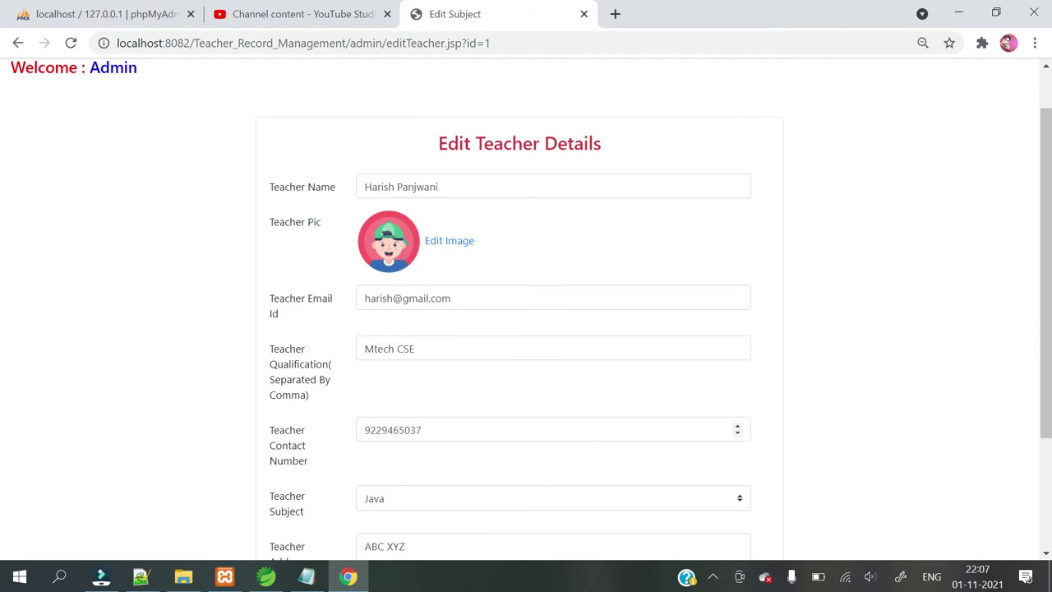
drag(424, 430, 419, 430)
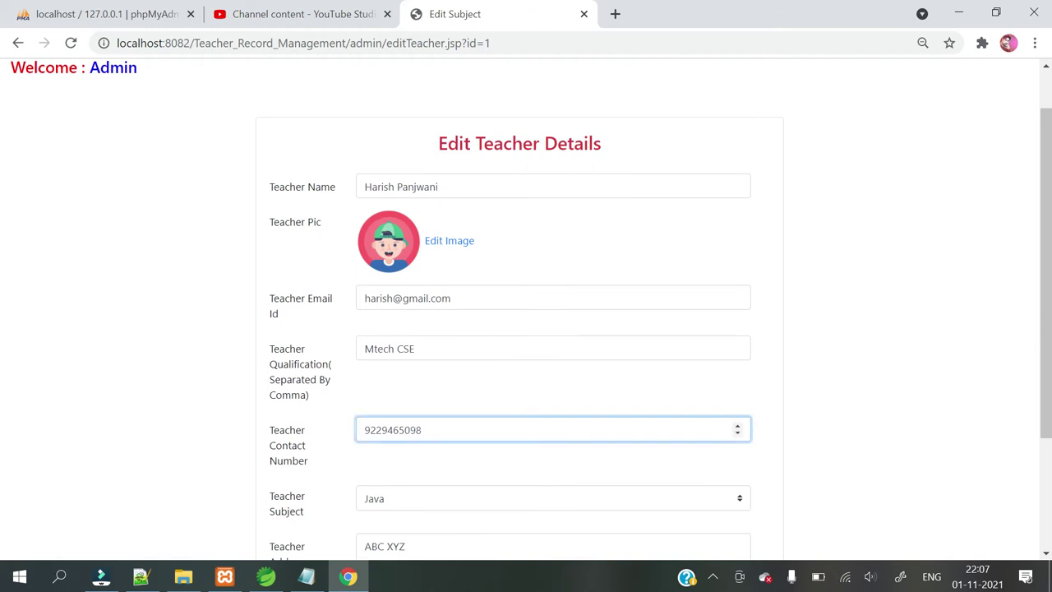
scroll(382, 349, down, 2)
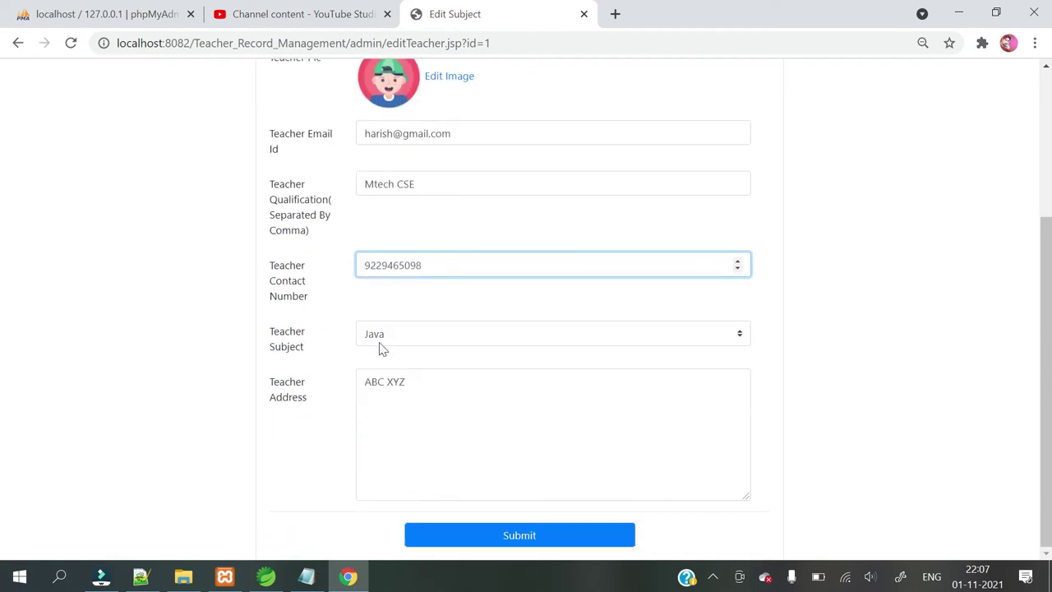
click(507, 541)
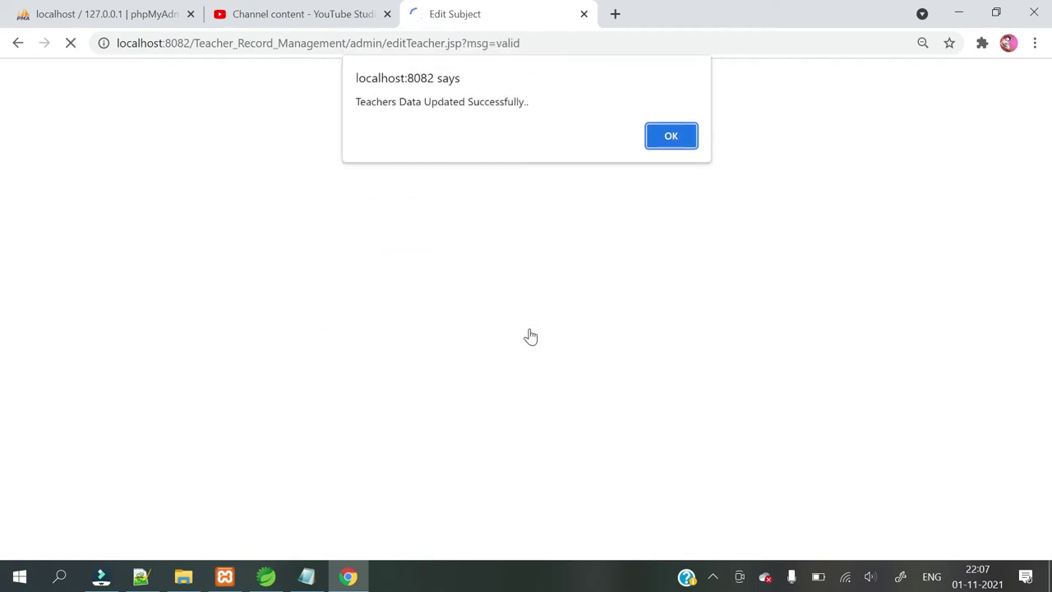
click(678, 137)
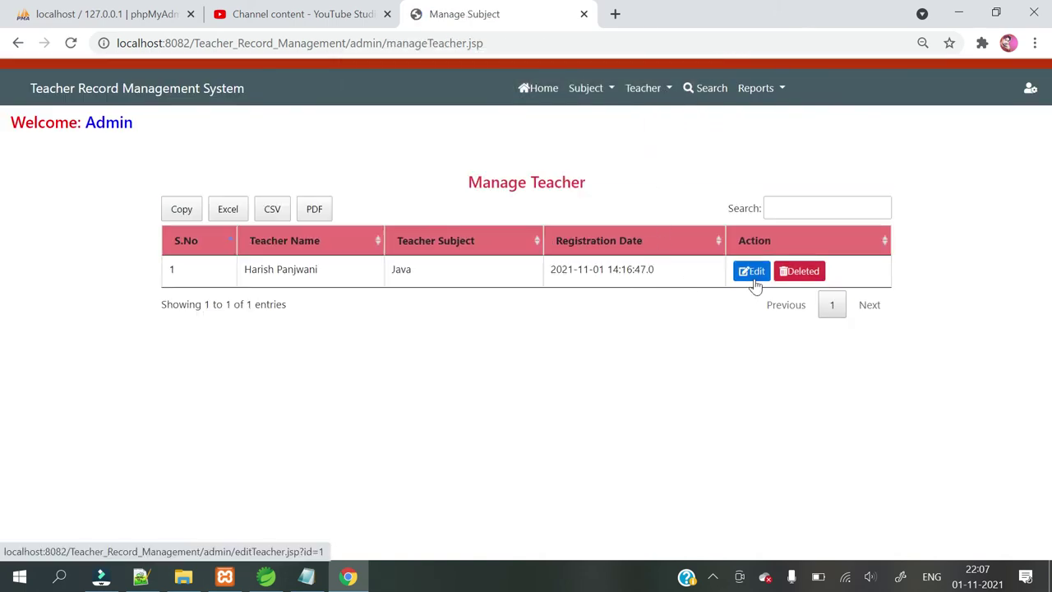
Reopen the teacher's Edit form to verify the new contact number.
click(754, 274)
scroll(393, 421, down, 2)
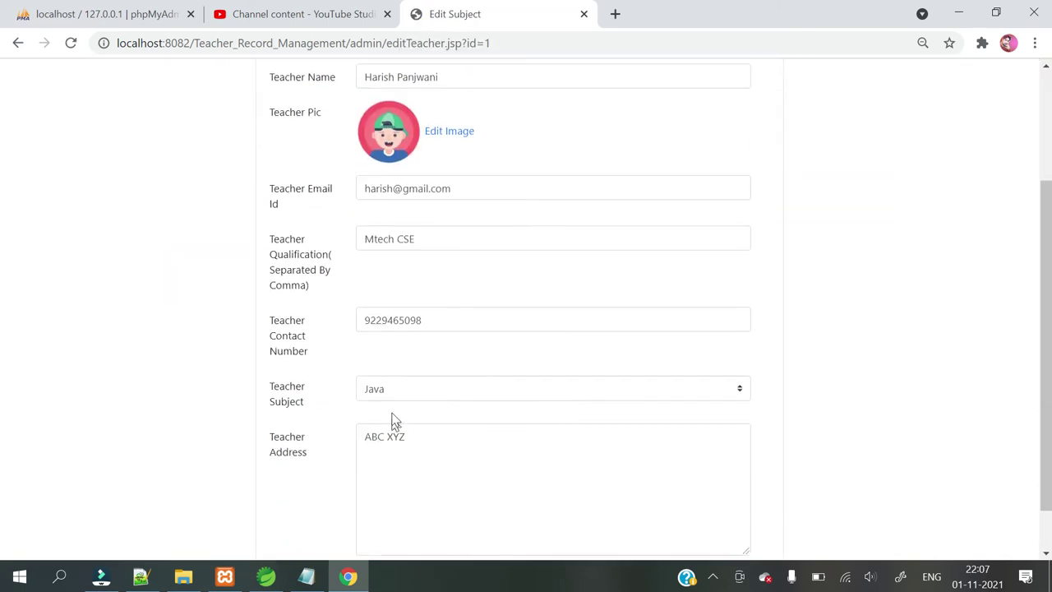
scroll(289, 287, up, 2)
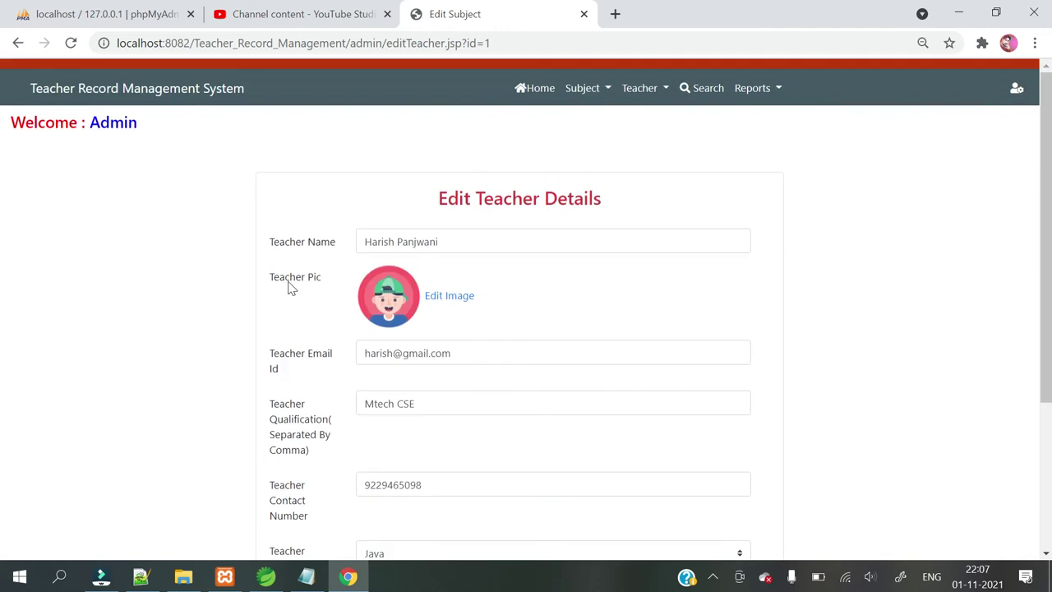
click(663, 92)
Open Add Teacher and fill the teacher's name from an autofill suggestion.
click(657, 123)
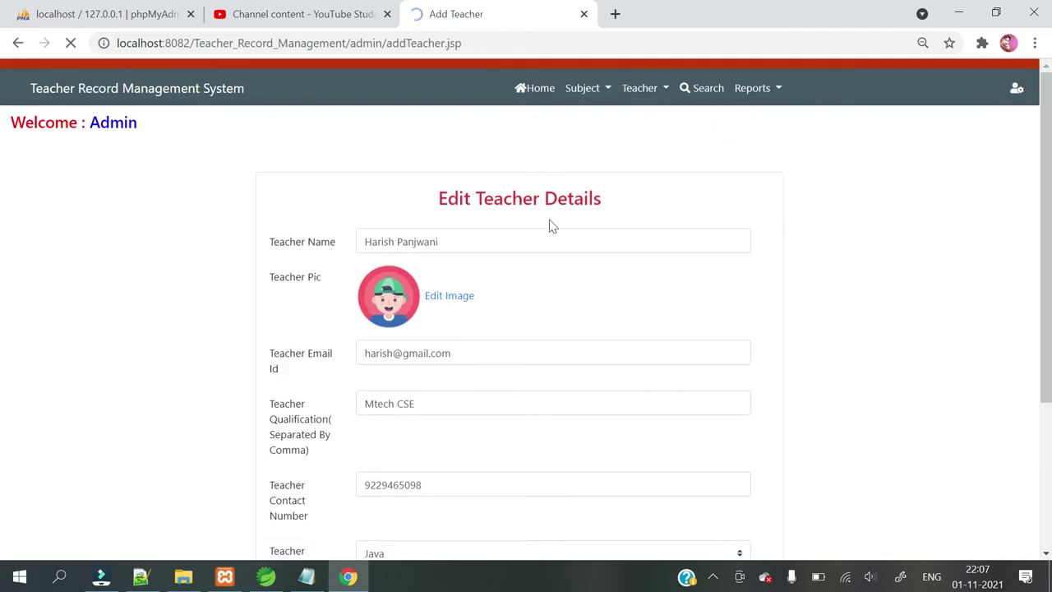
click(426, 236)
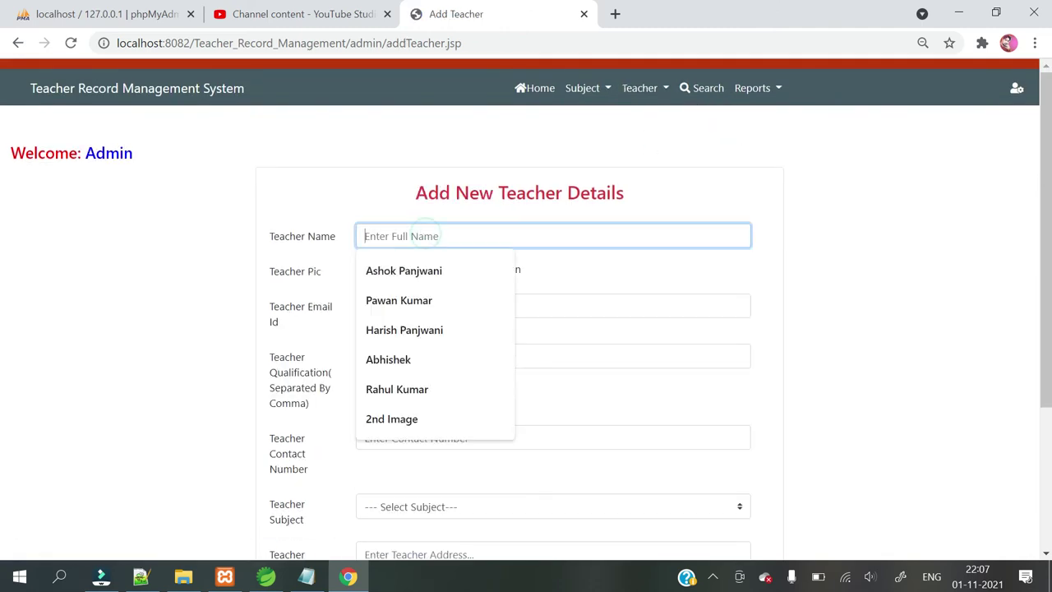
click(416, 274)
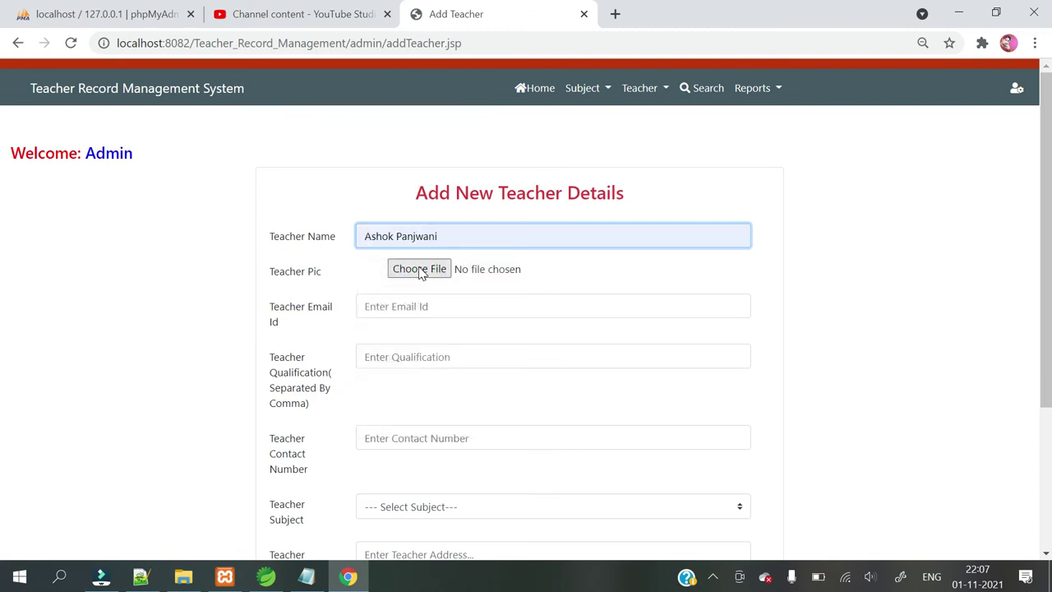
Attach avatarboy003.png from Downloads as the teacher's picture.
click(420, 269)
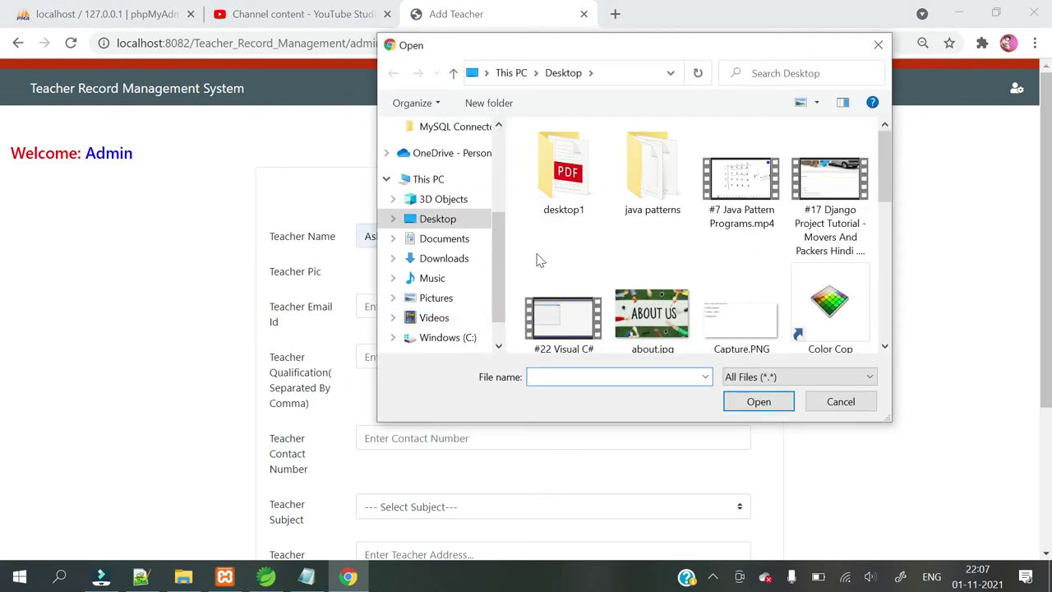
click(436, 257)
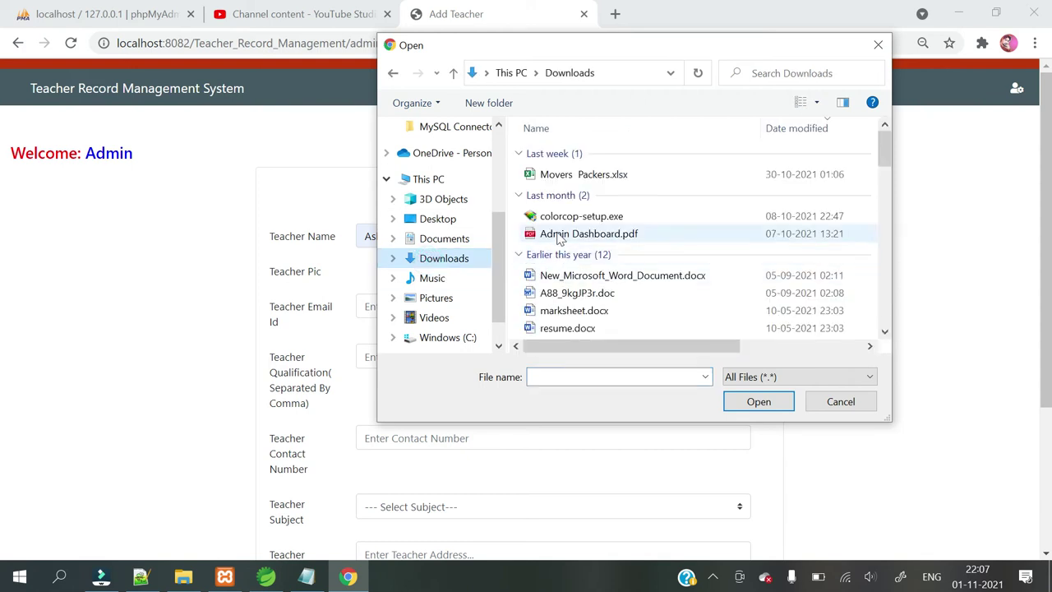
scroll(555, 262, down, 1)
scroll(555, 261, down, 3)
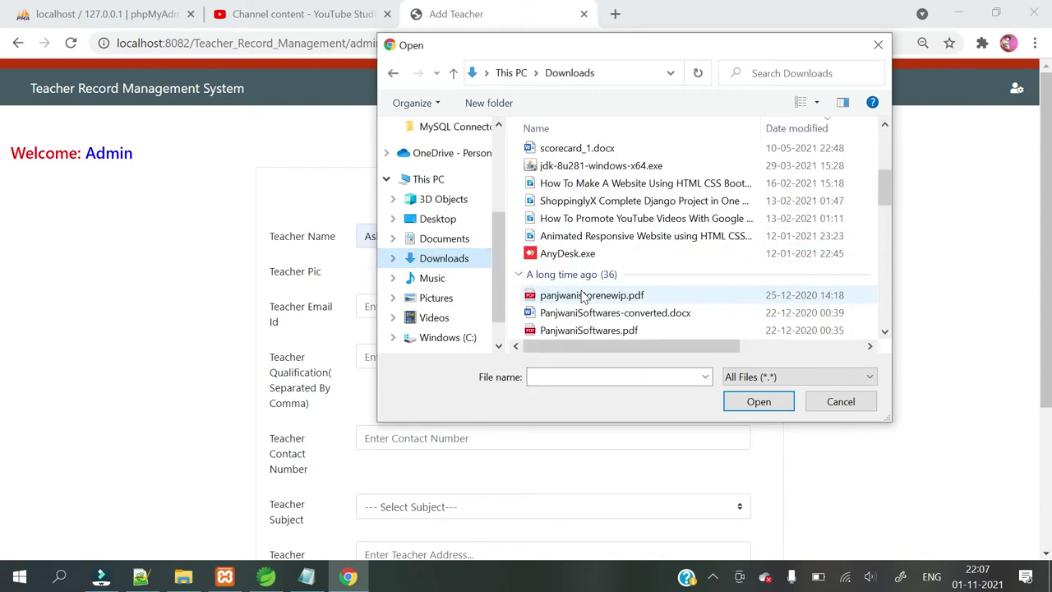
scroll(584, 298, down, 1)
scroll(633, 254, down, 1)
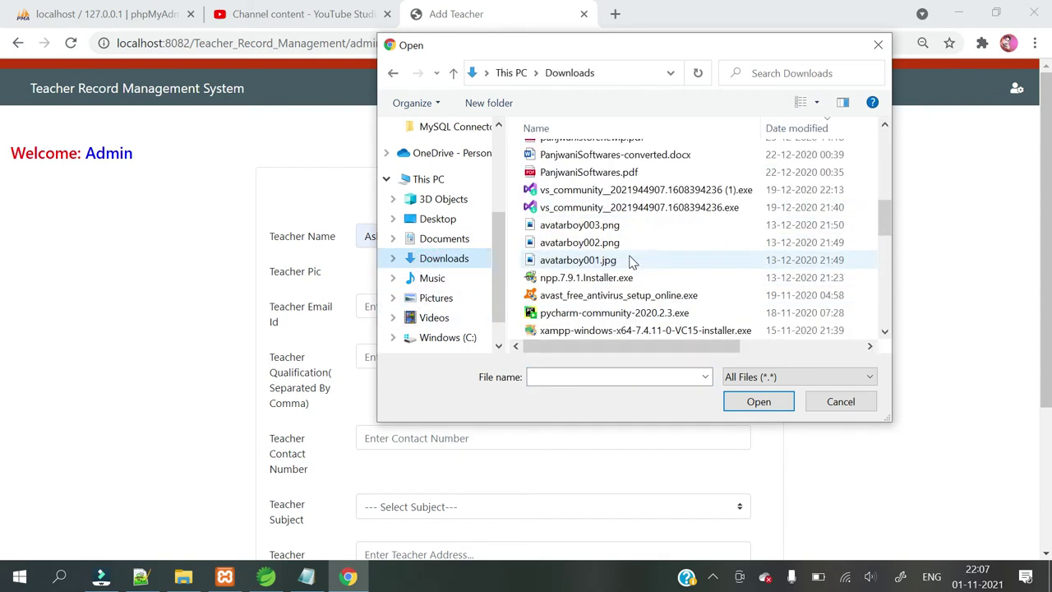
click(588, 242)
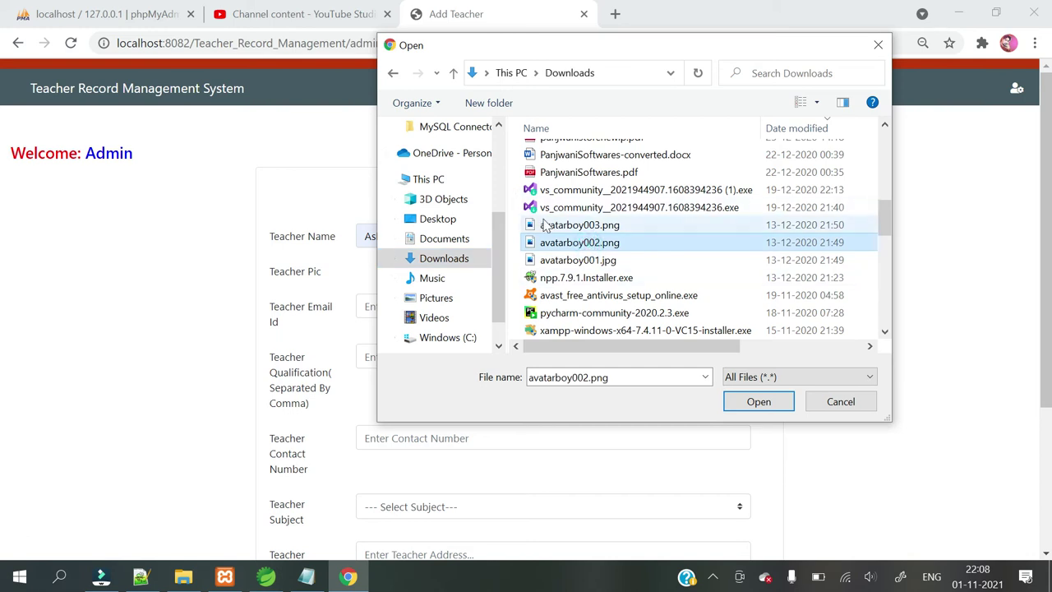
click(544, 226)
click(743, 409)
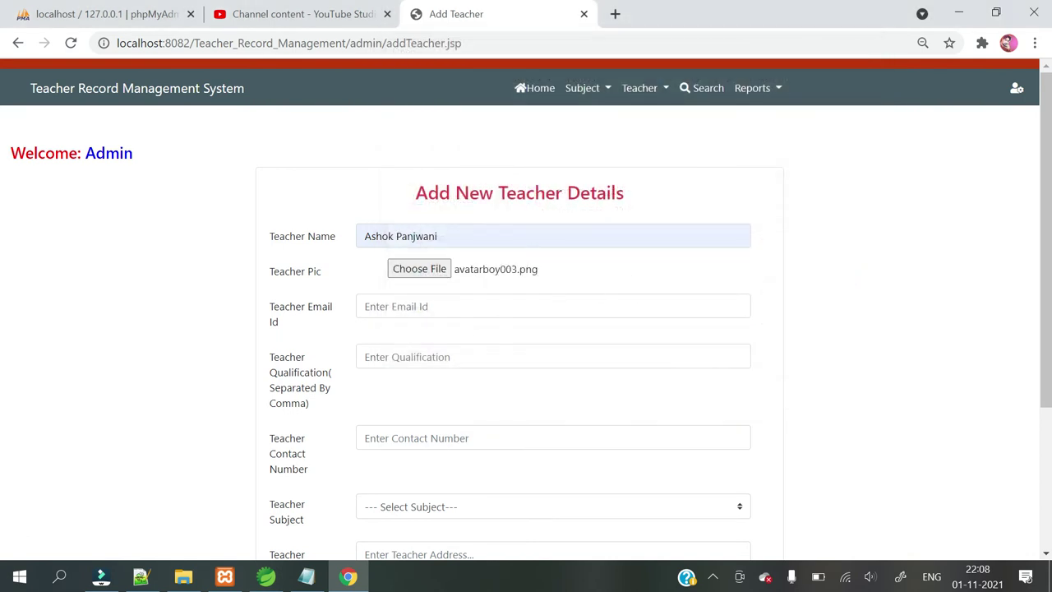
Fill in the teacher's e-mail and the Mtech CSE qualification from autofill, then enter the contact number.
scroll(463, 331, down, 1)
click(443, 223)
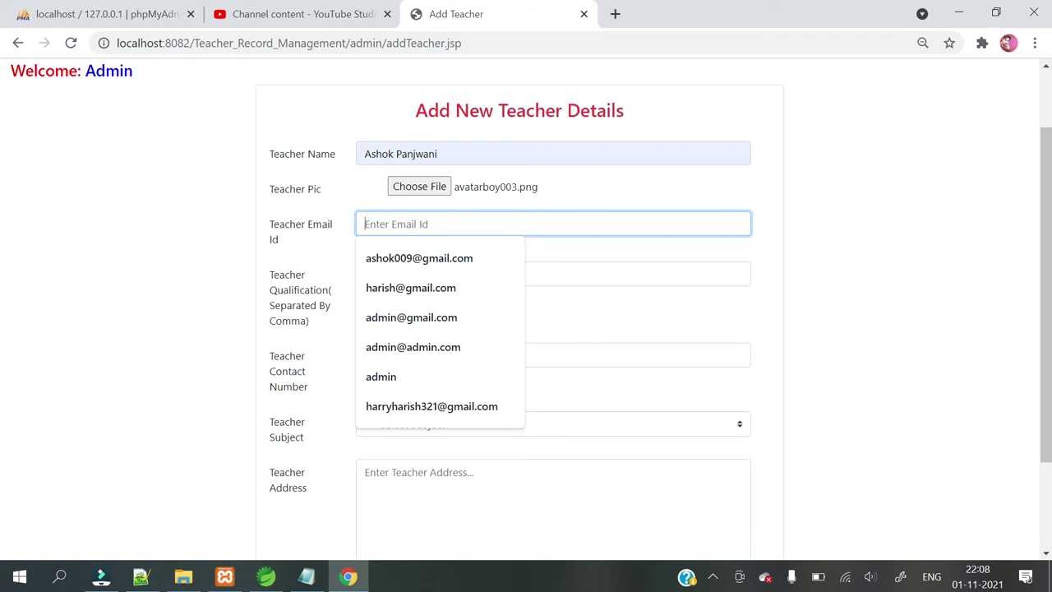
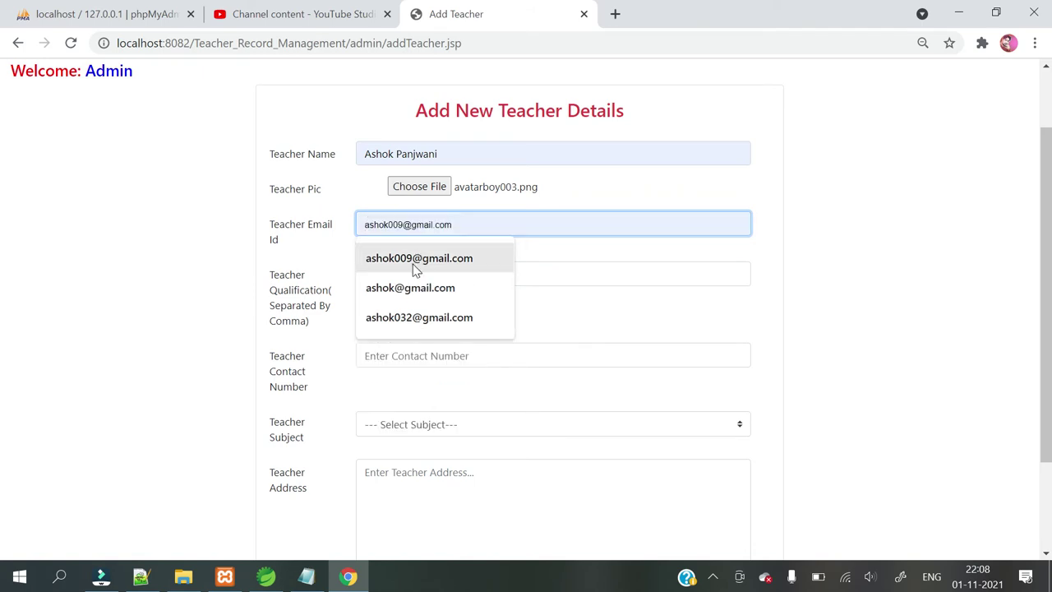
click(413, 263)
click(404, 277)
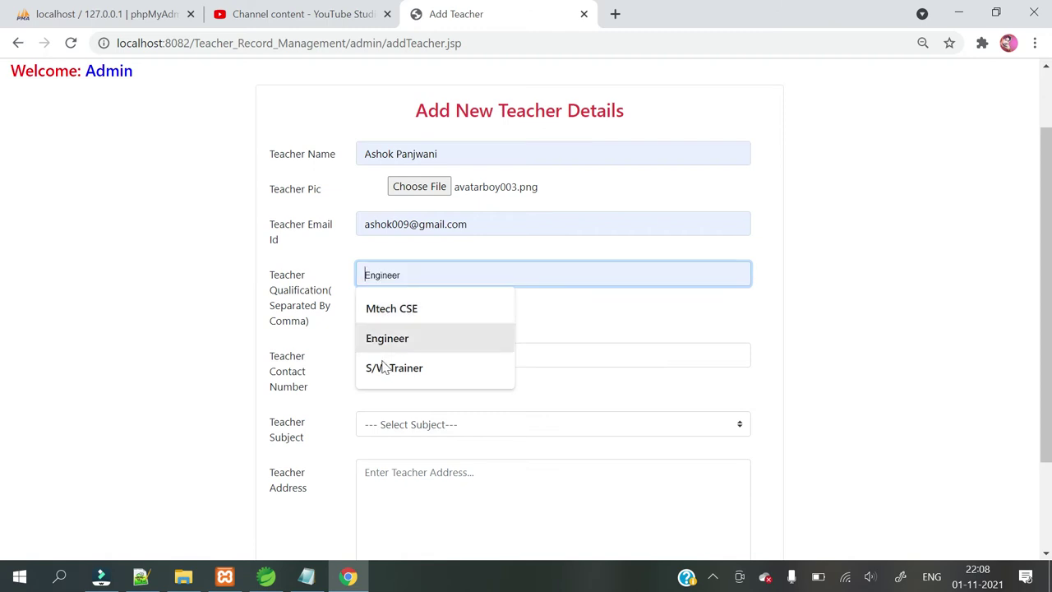
click(395, 311)
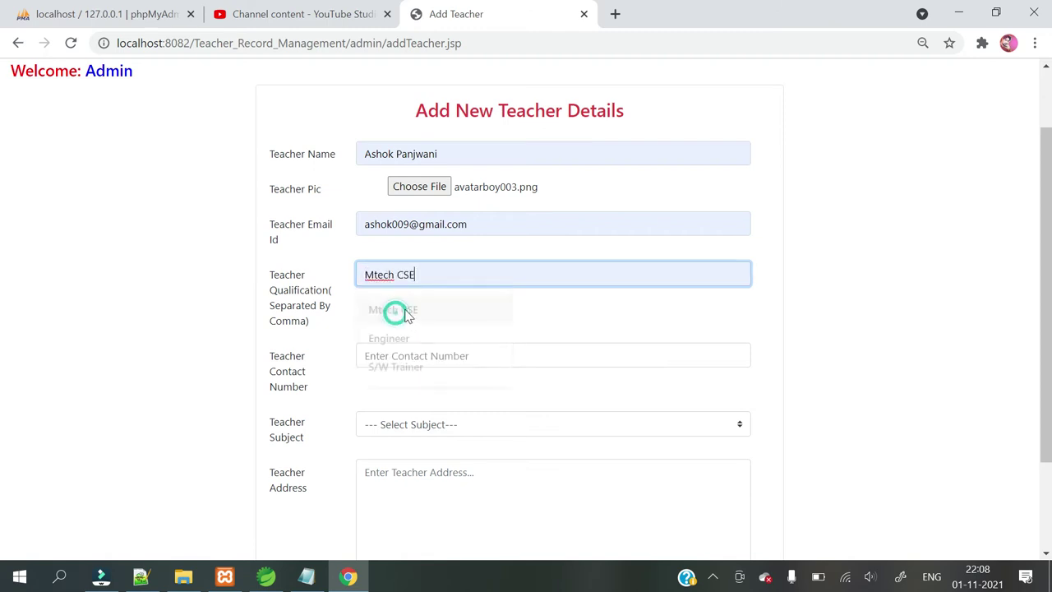
click(393, 355)
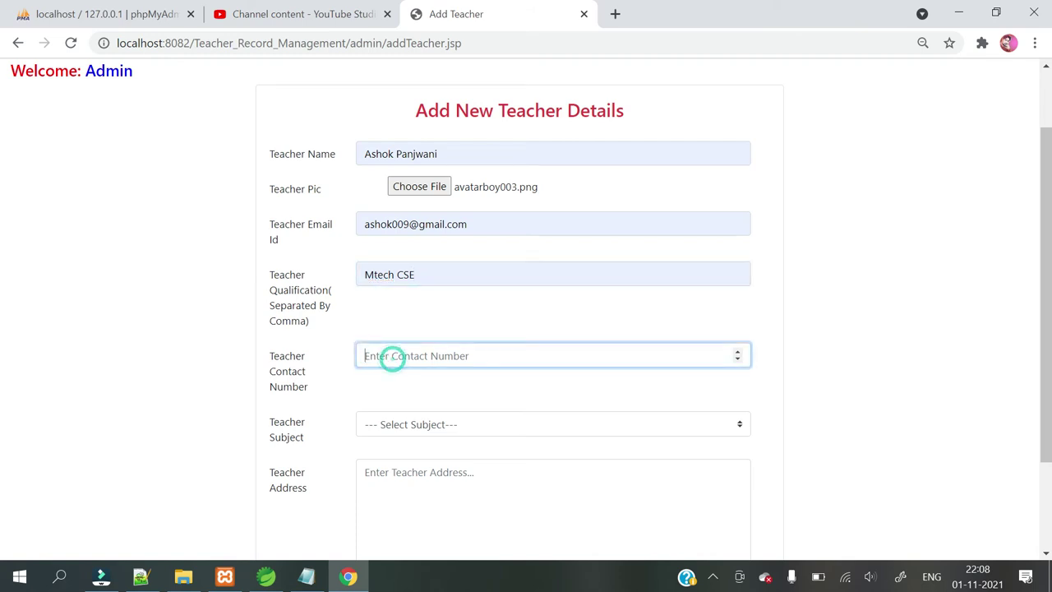
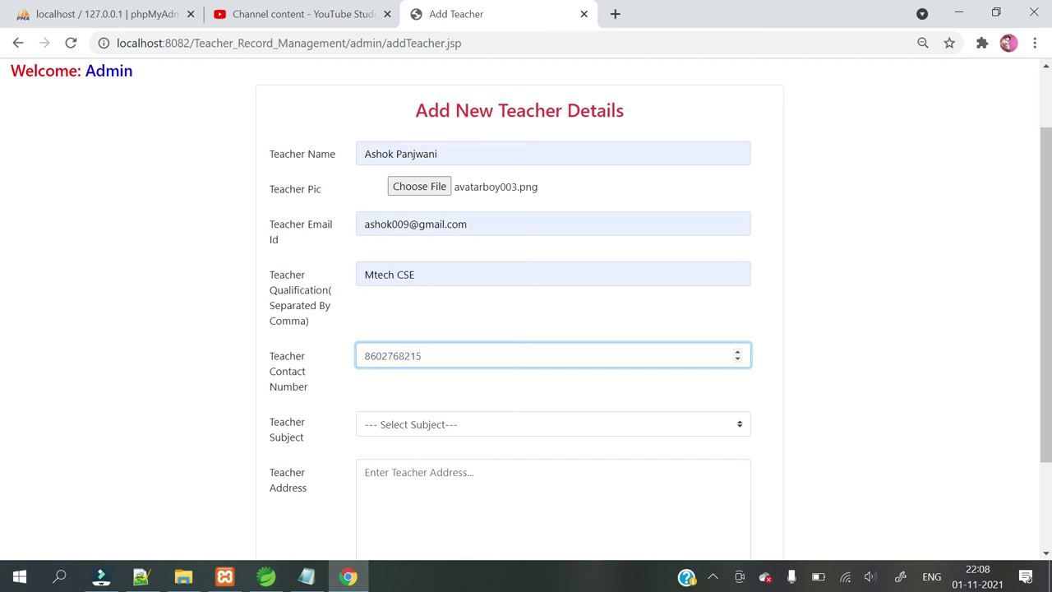
Assign TOC as the teacher's subject and enter the teacher's address.
click(452, 429)
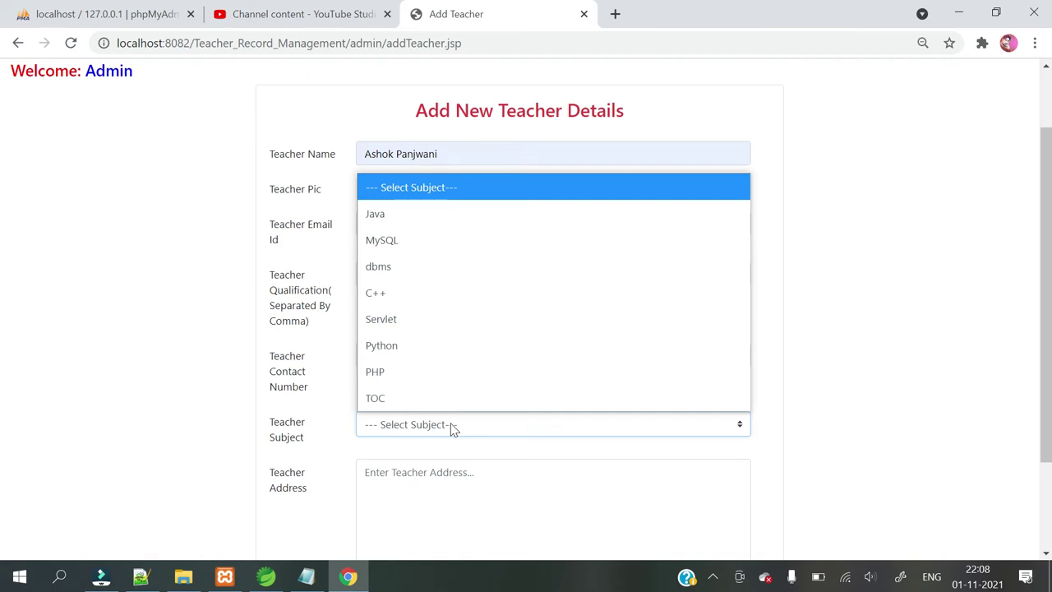
click(372, 398)
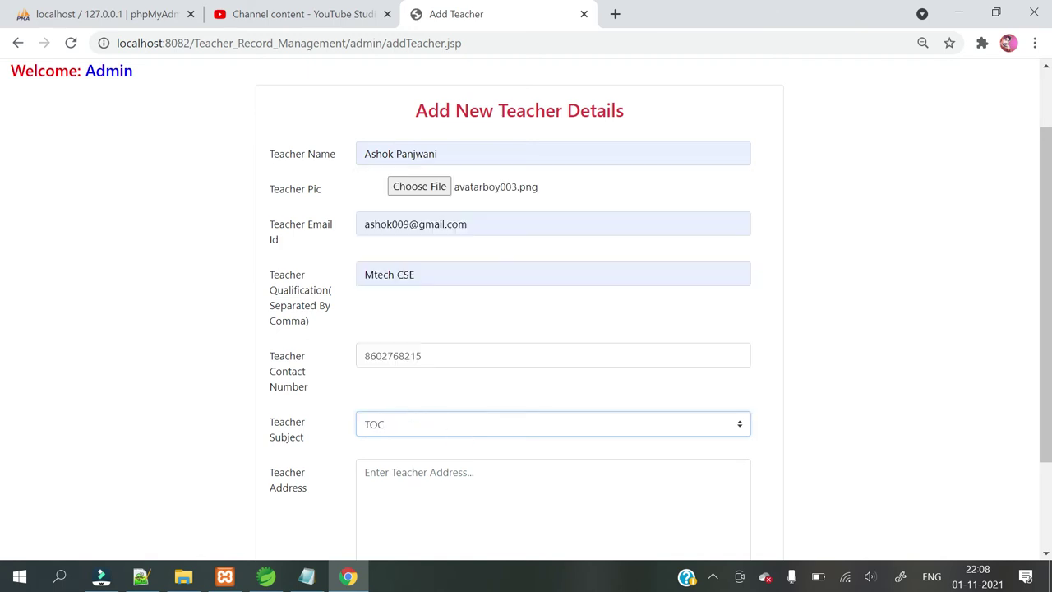
scroll(420, 494, down, 1)
click(409, 357)
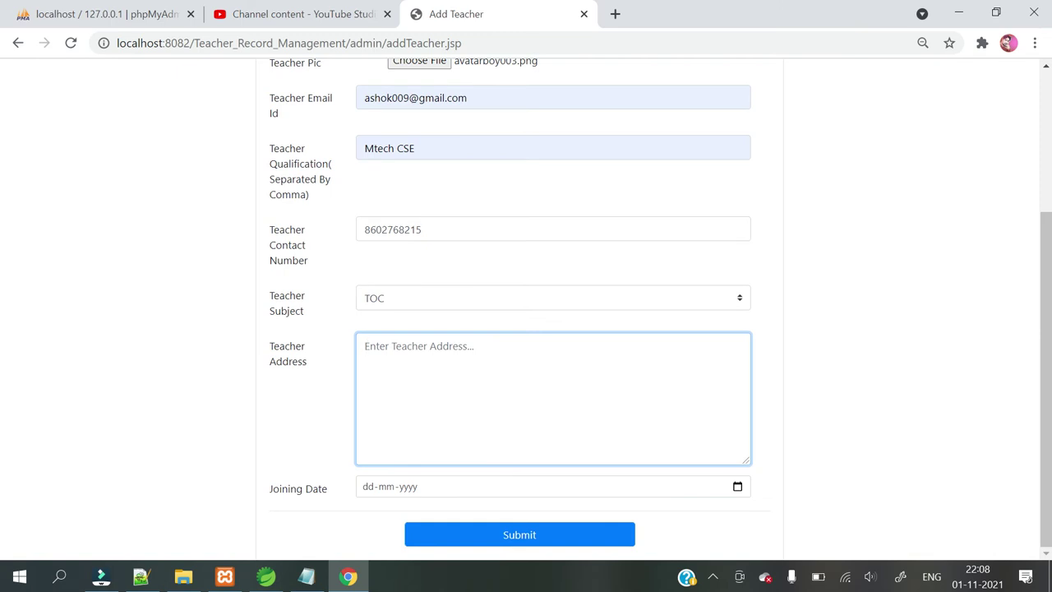
text(Indrapuri Bhopal)
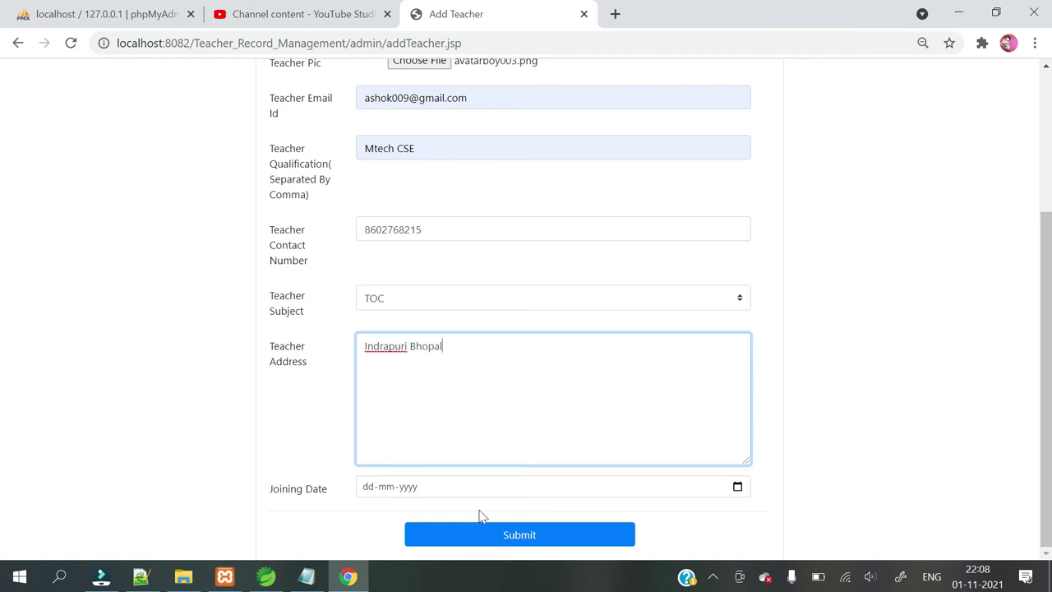
Set the joining date to 4 August 2021 and submit the new teacher record.
click(736, 488)
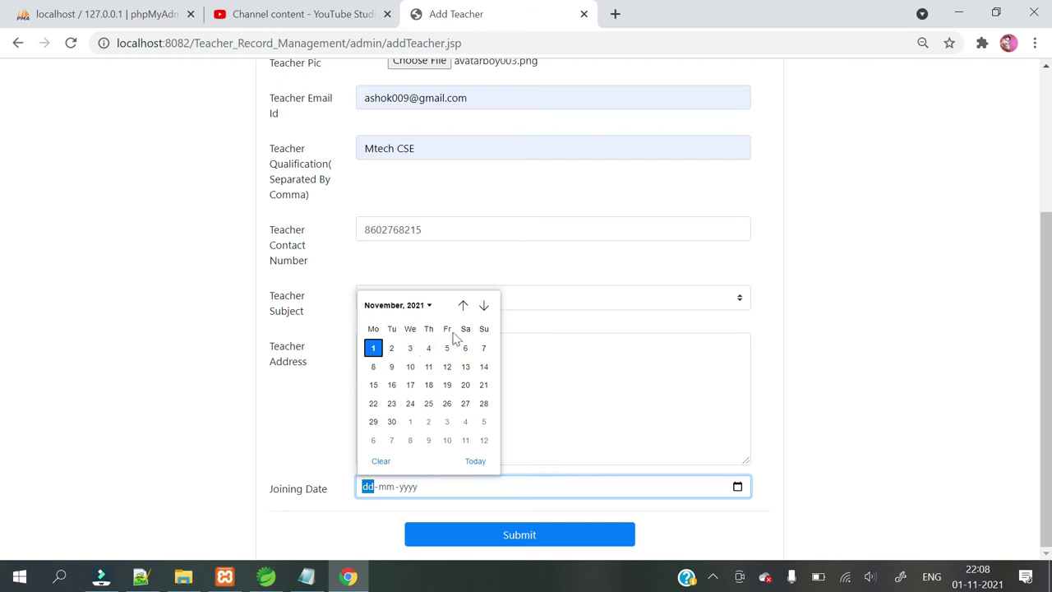
click(463, 305)
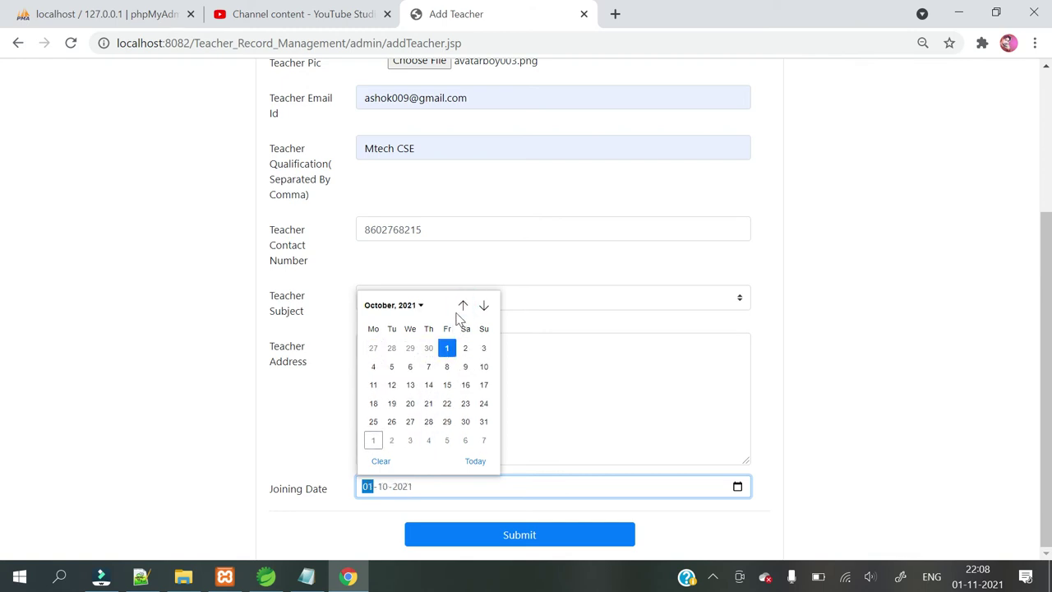
click(464, 305)
click(464, 306)
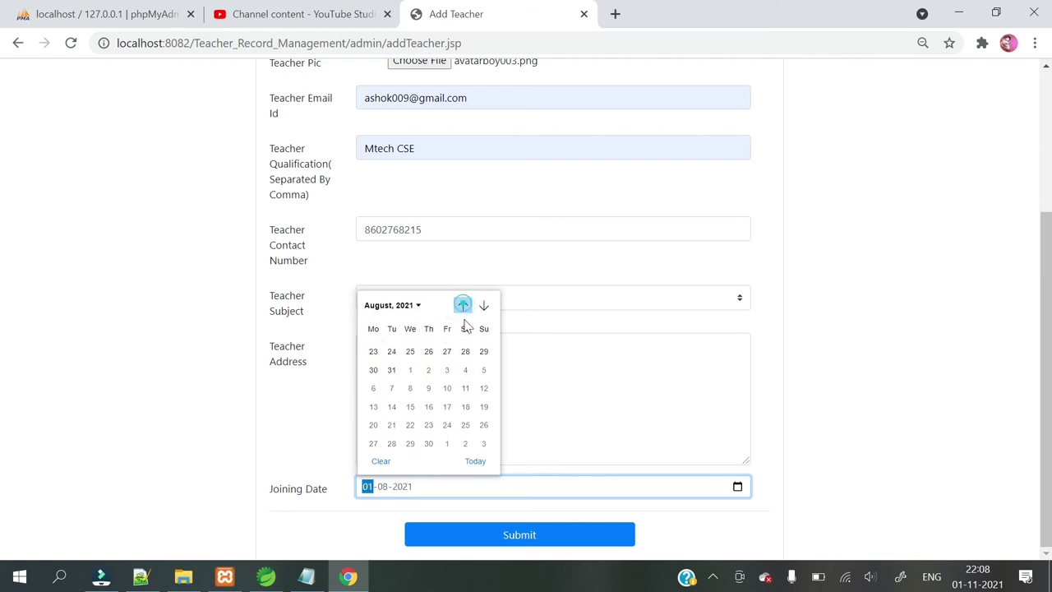
click(411, 366)
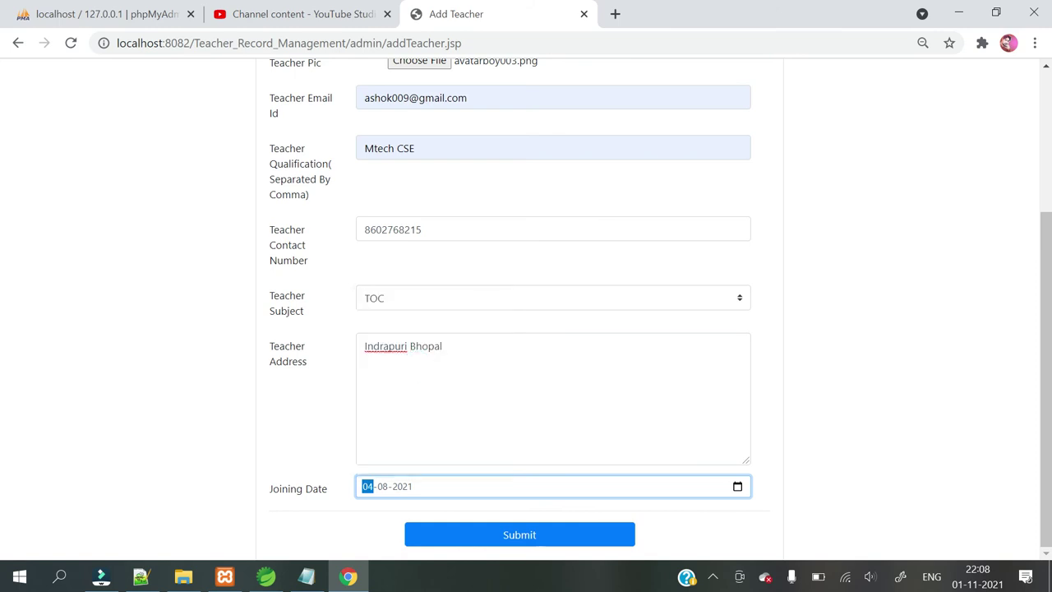
click(503, 534)
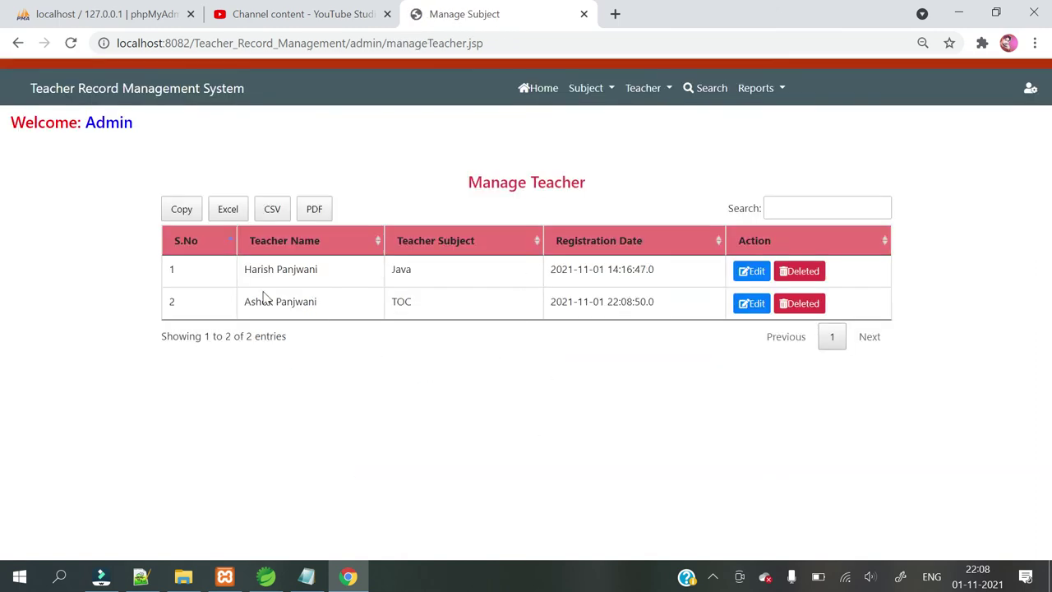
Open entry 2's Edit Teacher Details form and review its saved TOC details.
click(748, 305)
scroll(616, 383, down, 2)
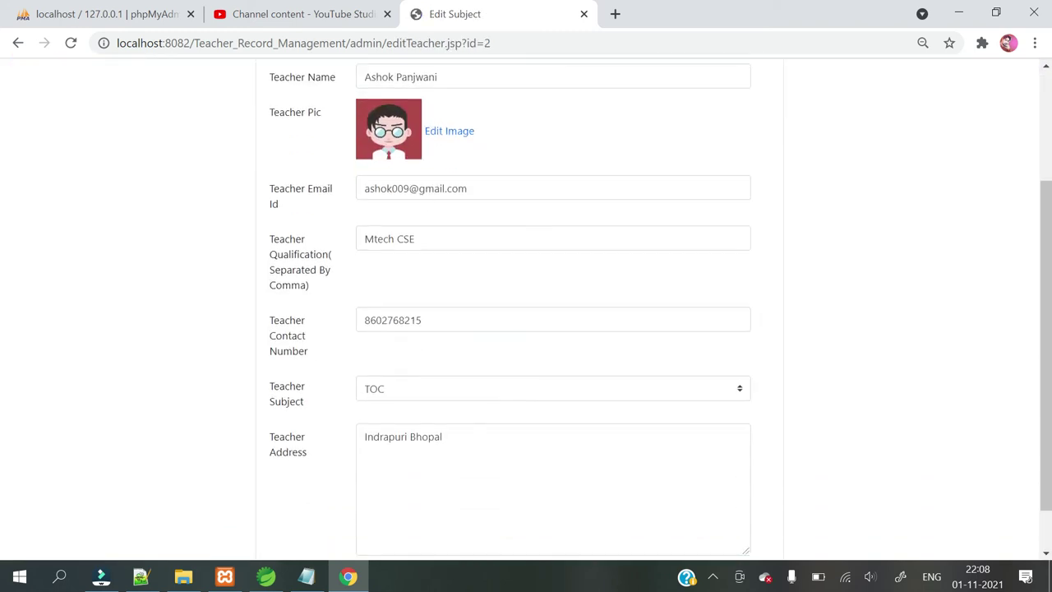
scroll(418, 383, down, 1)
scroll(417, 383, up, 3)
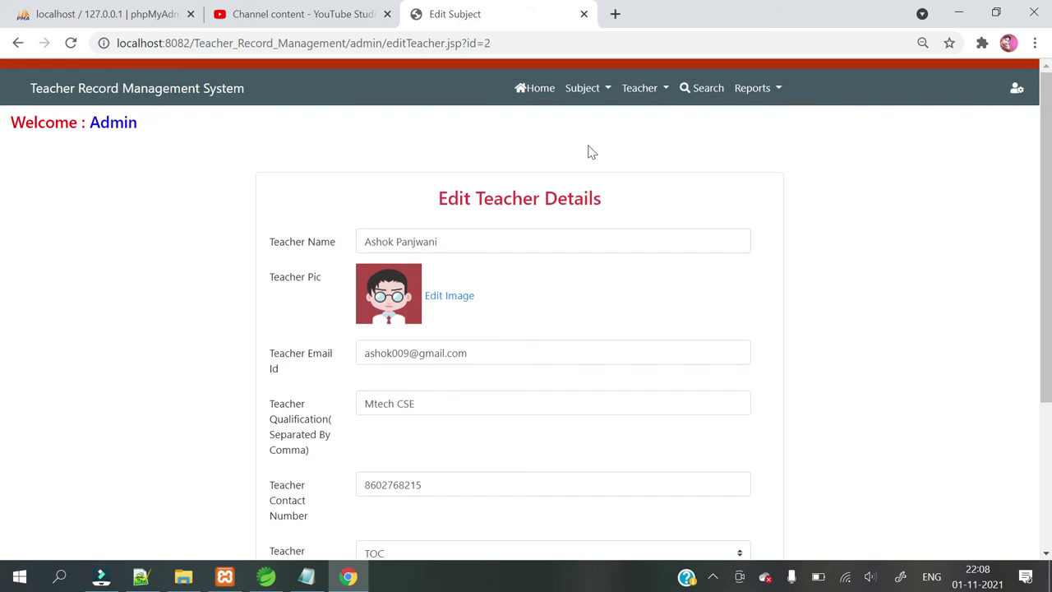
On the search page, search the teachers by the new teacher's full name.
click(705, 89)
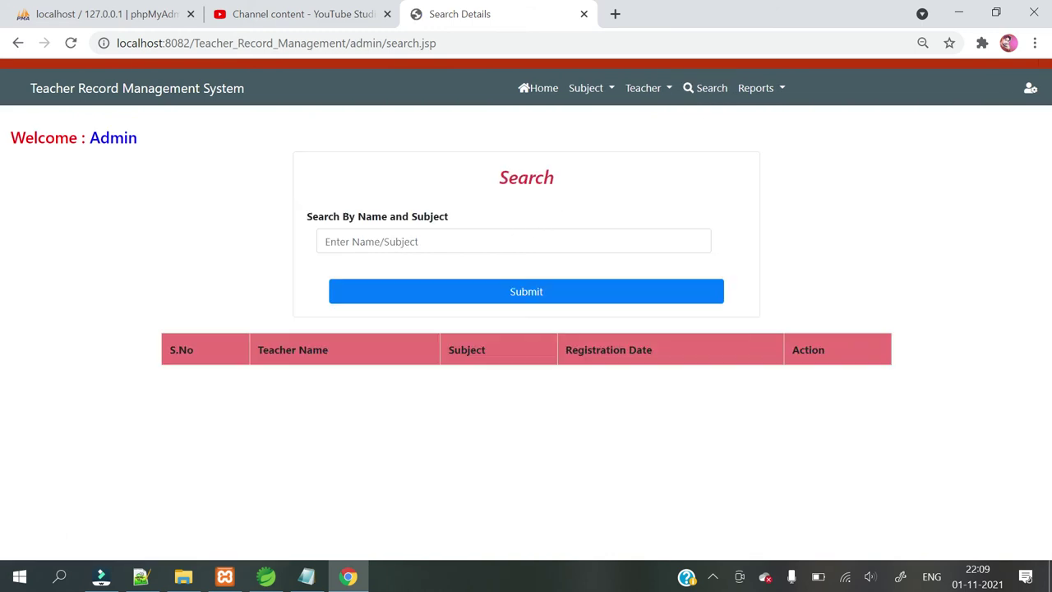
click(413, 245)
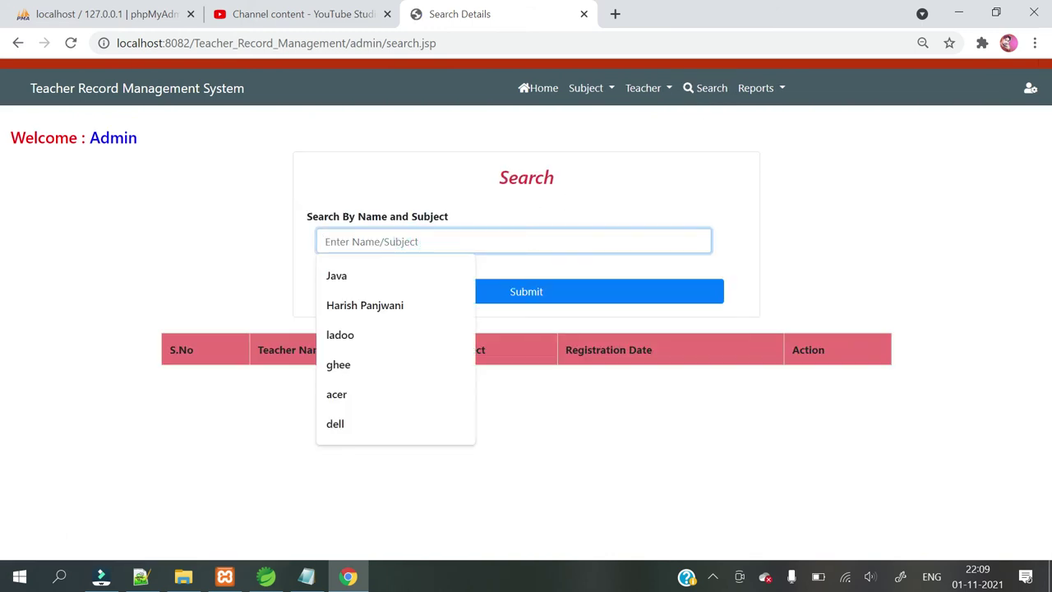
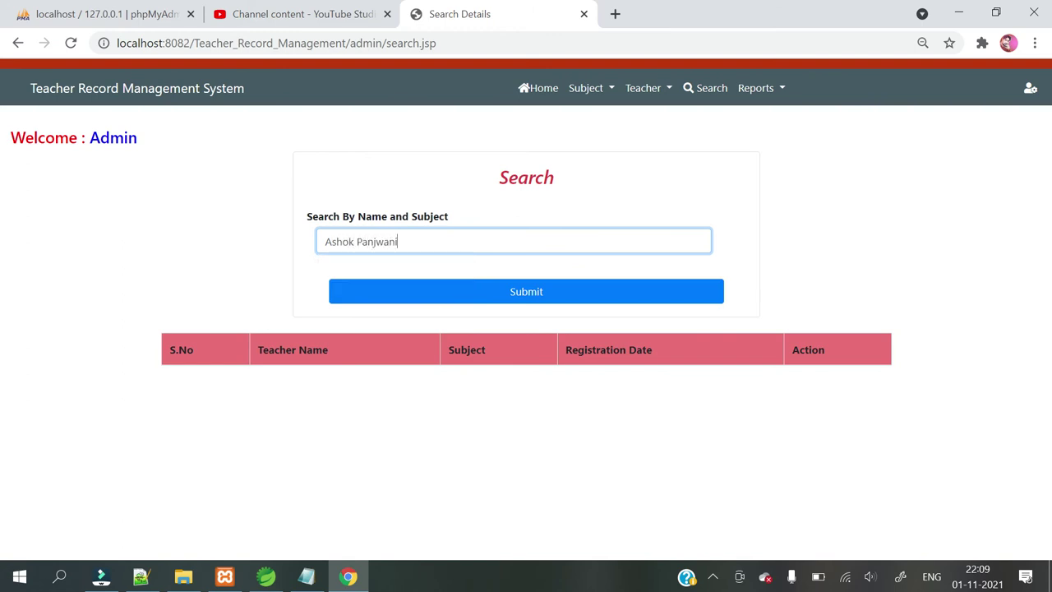
click(411, 293)
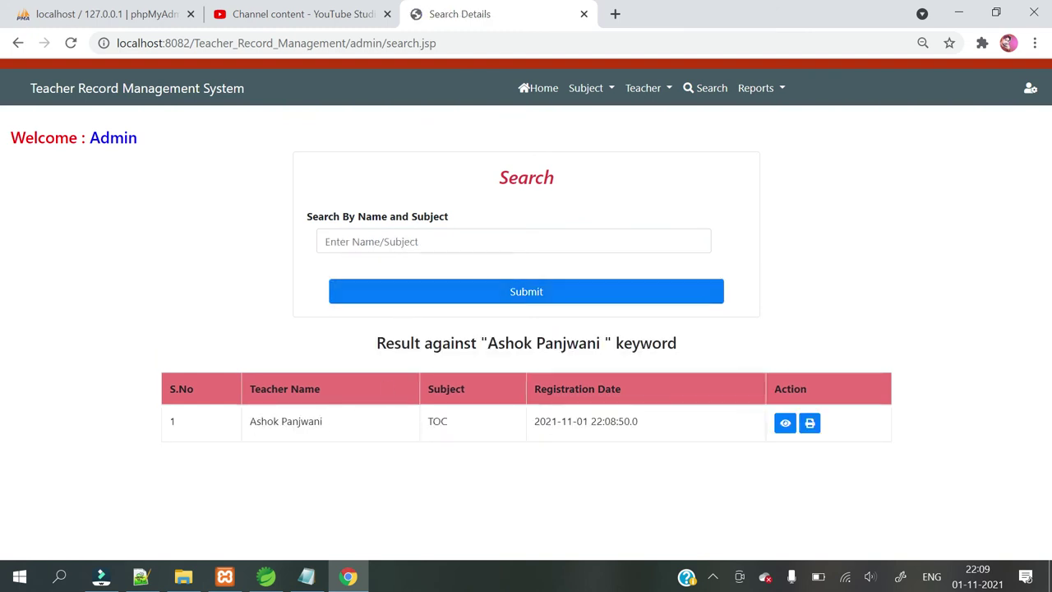
Search again using only the teacher's first name, listing the single TOC match.
click(395, 238)
text(As)
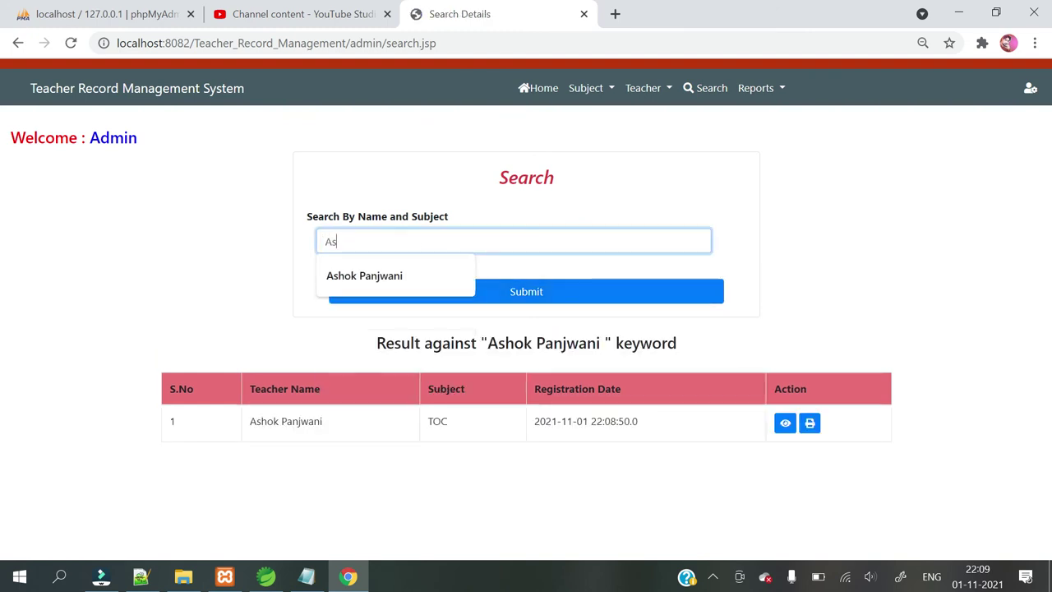
text(hok)
click(237, 278)
click(480, 301)
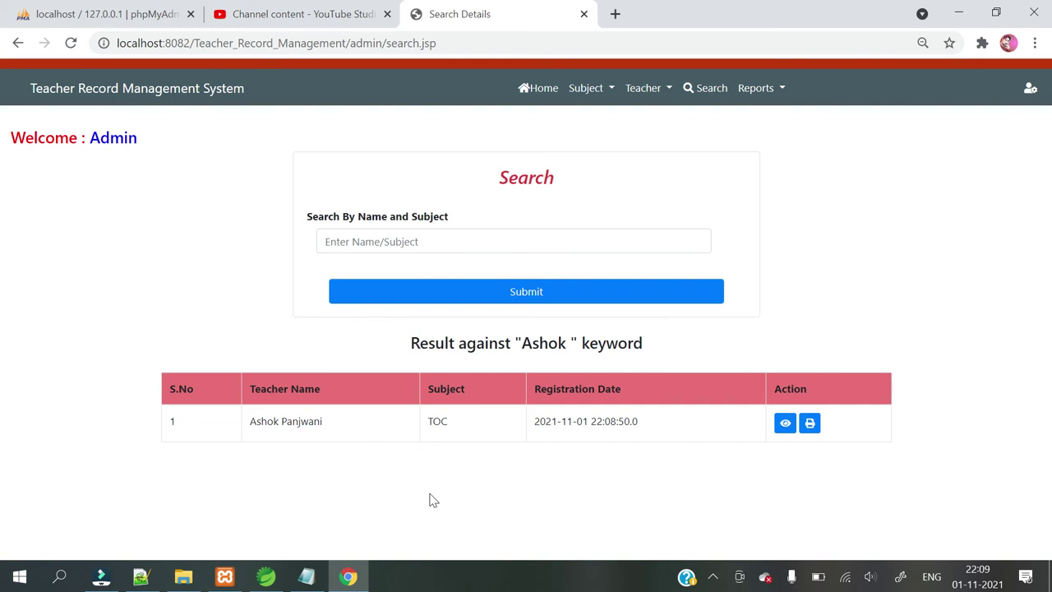
View the TOC teacher's details, preview and cancel printing, then open Reports > B/W Date Report.
click(786, 423)
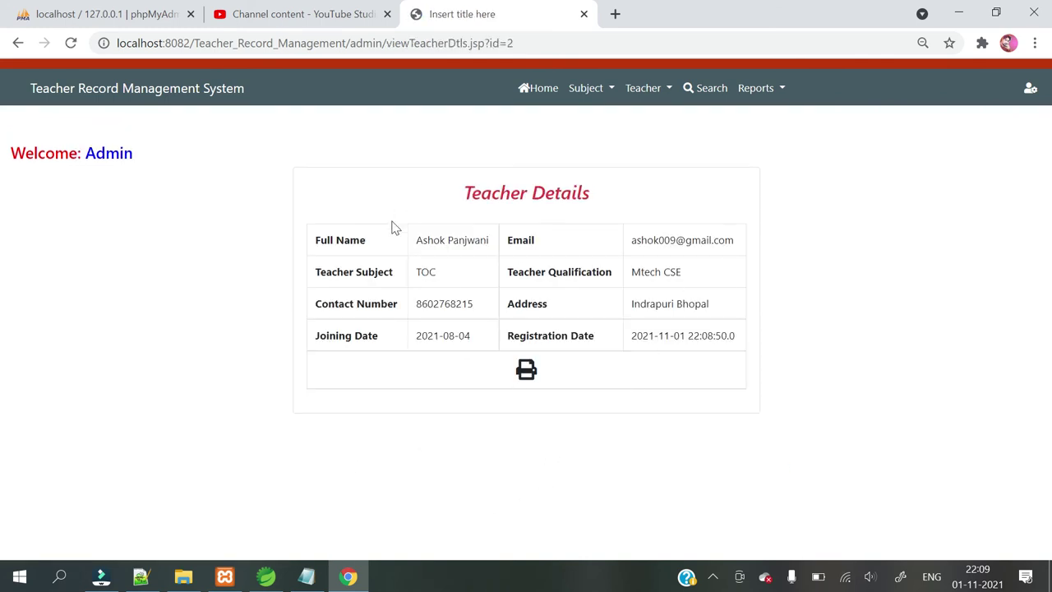
click(527, 371)
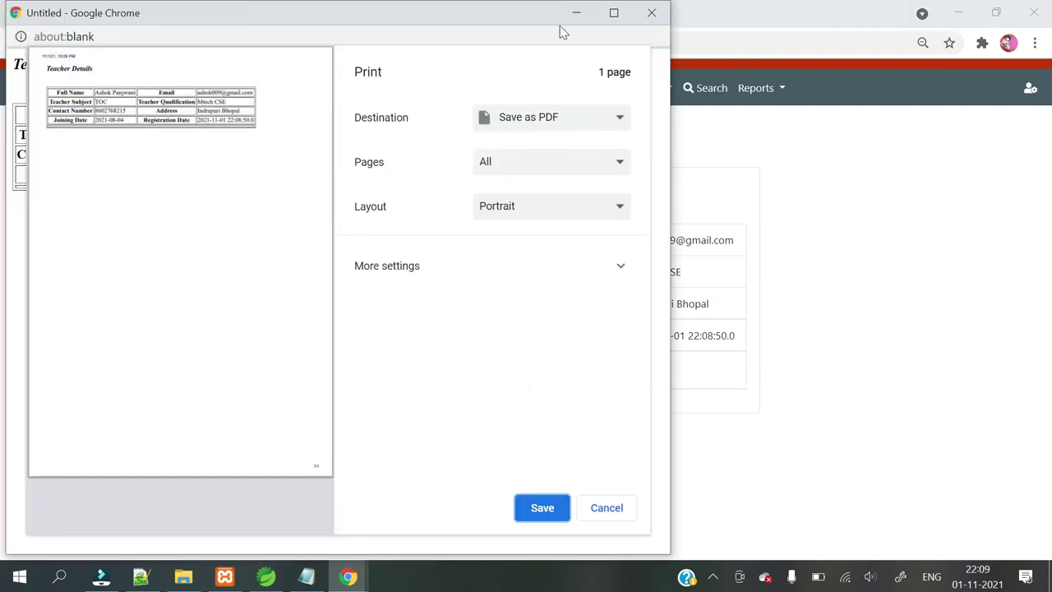
click(649, 16)
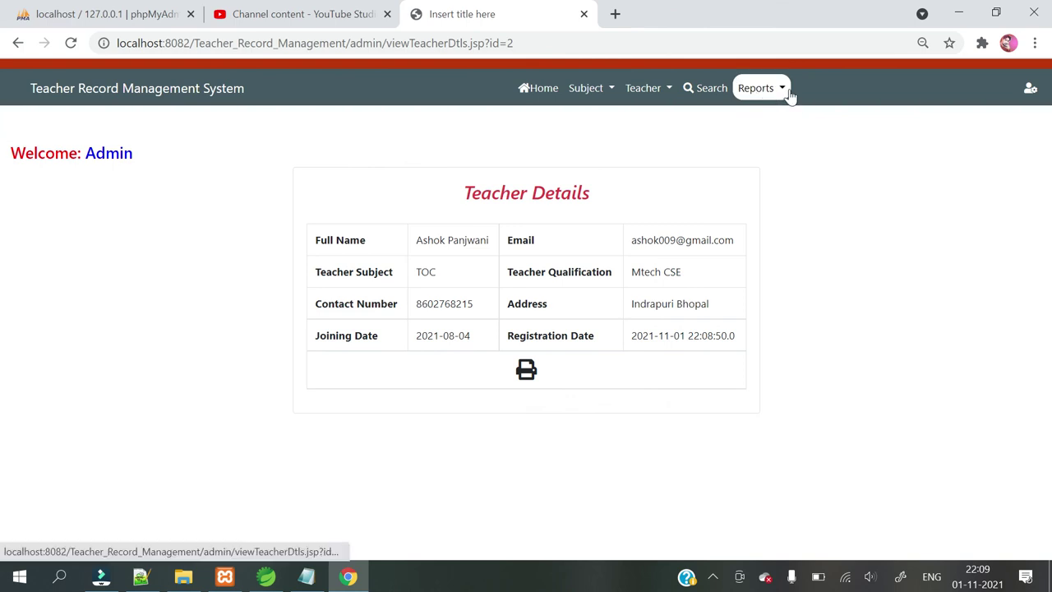
click(780, 90)
click(783, 119)
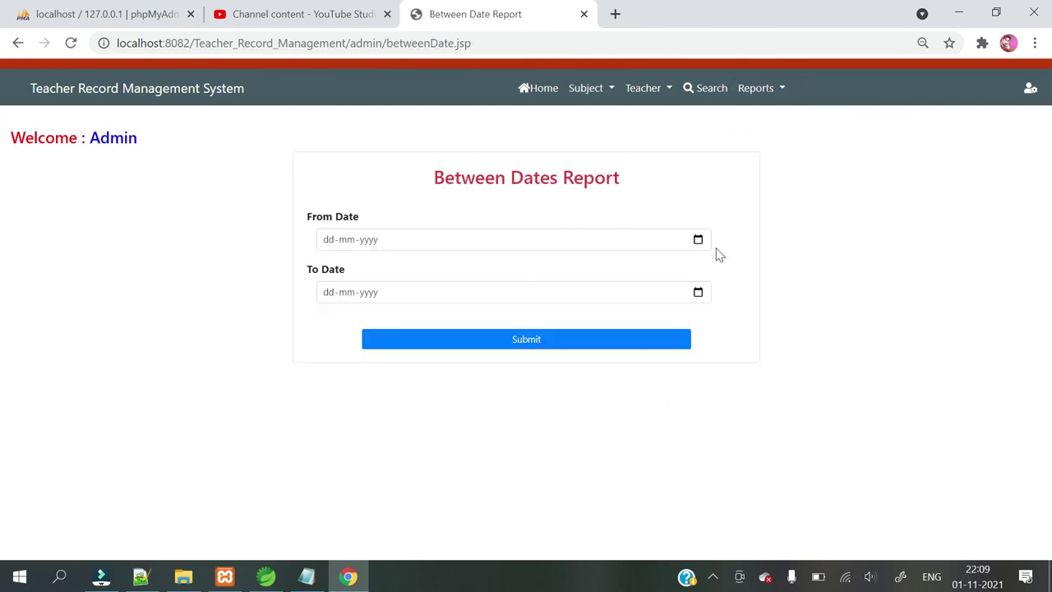
Report teachers registered 01-11-2021 to 02-11-2021, then view the Java teacher's details.
click(698, 239)
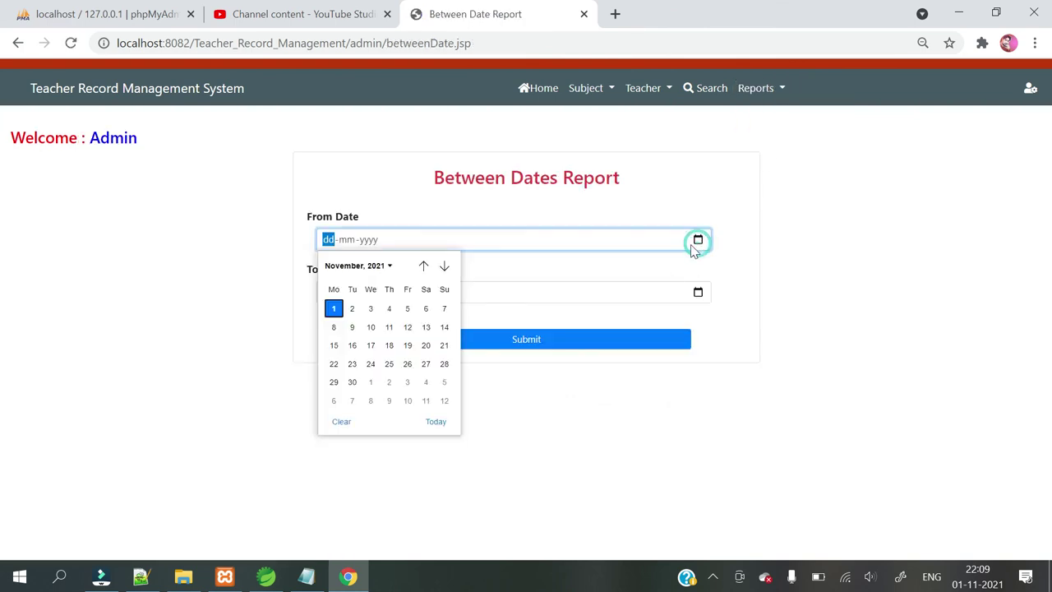
click(334, 308)
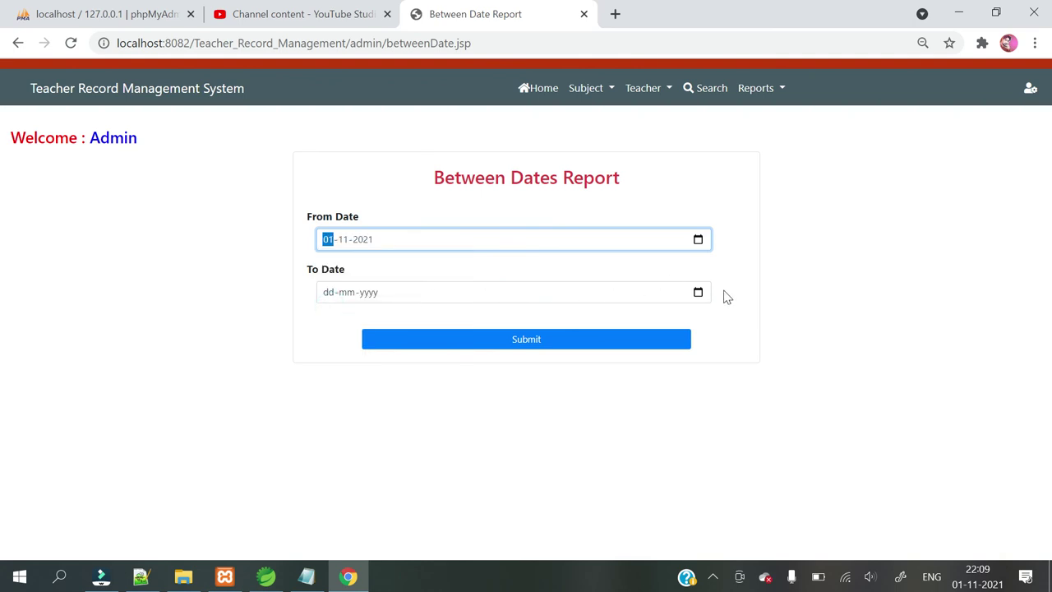
click(698, 293)
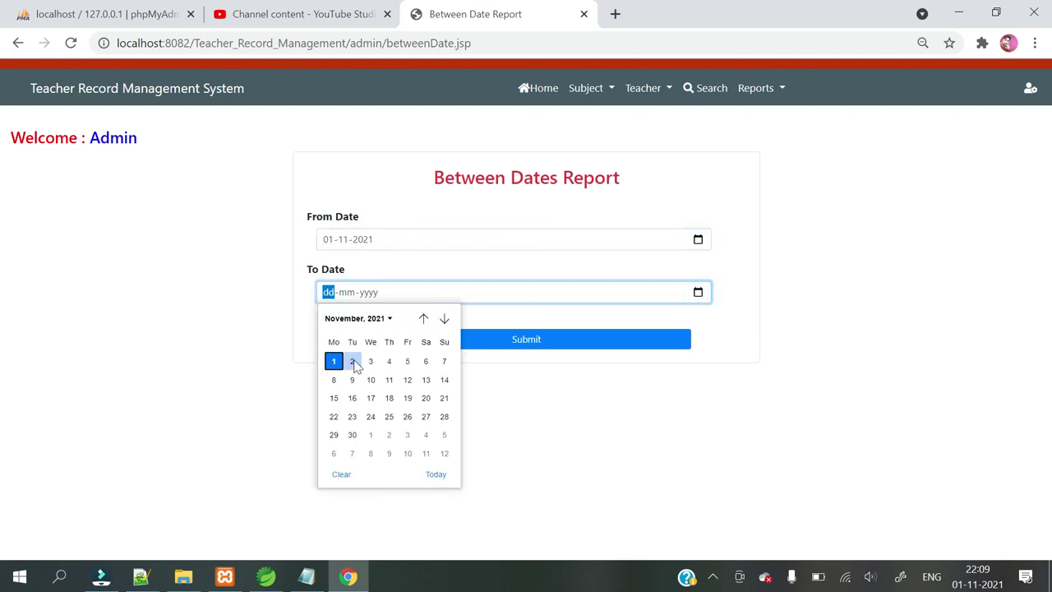
click(353, 360)
click(508, 342)
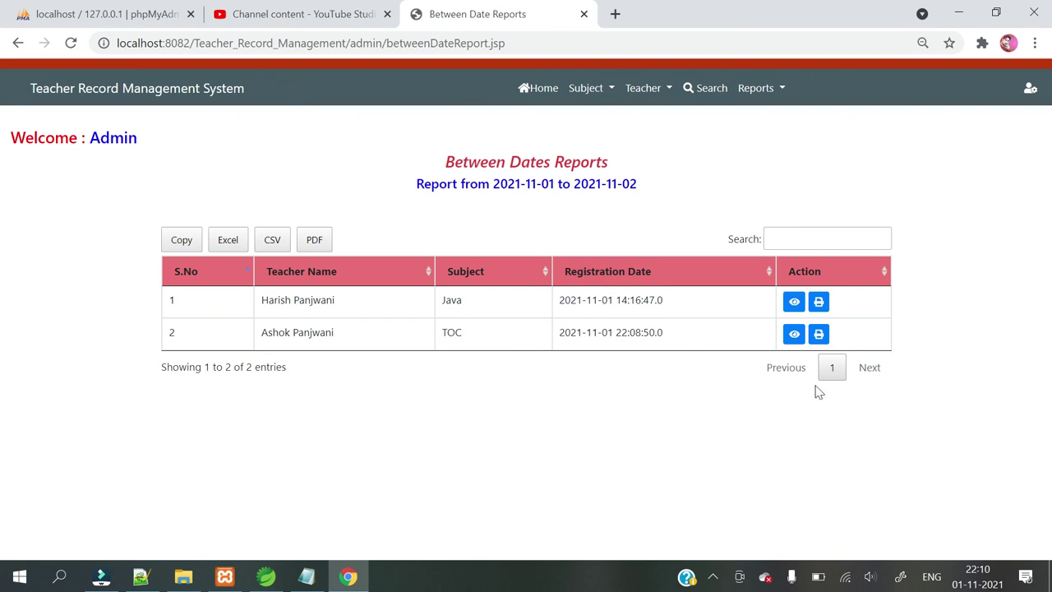
click(792, 303)
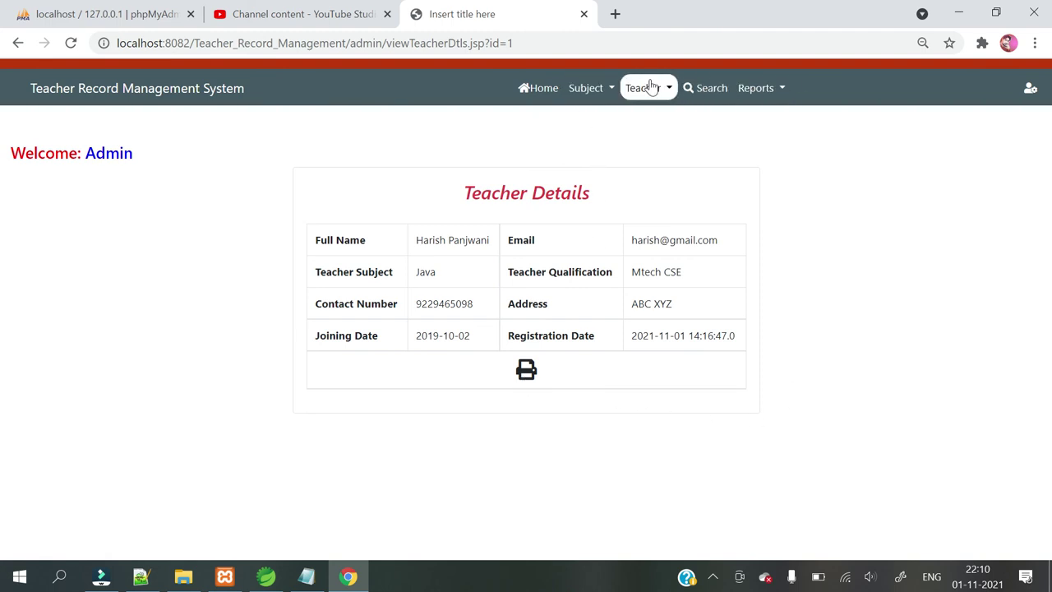
Show the Change Password form, then log out of the admin account to index.jsp.
click(1031, 90)
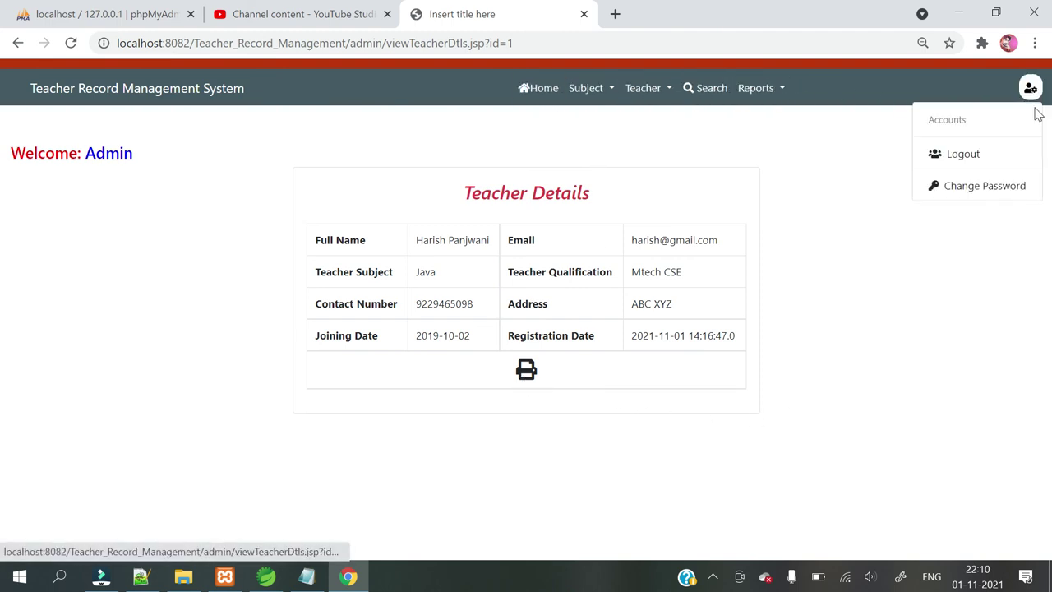
click(972, 189)
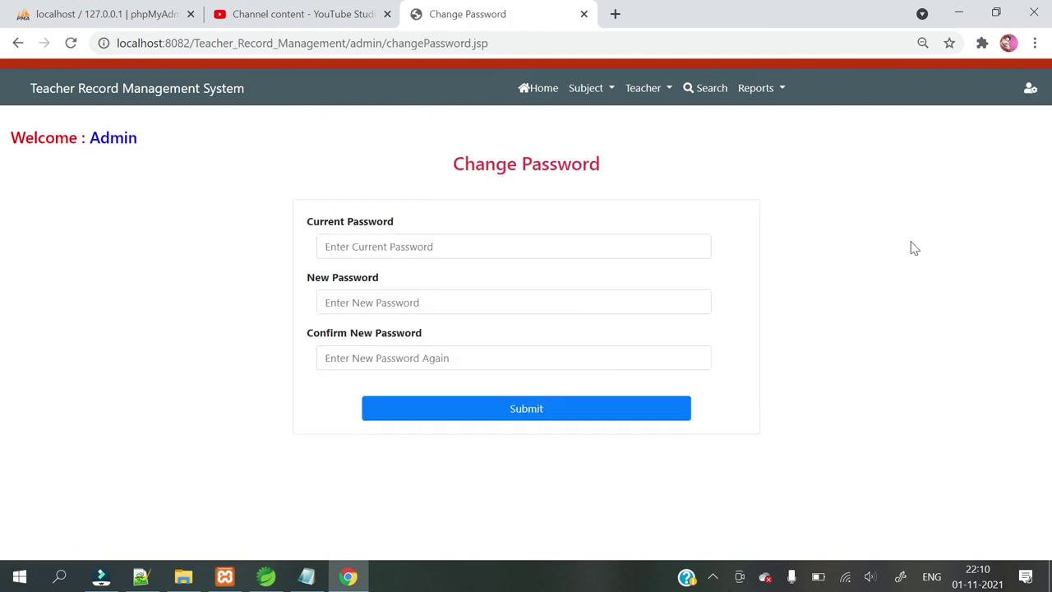
click(1031, 88)
click(975, 156)
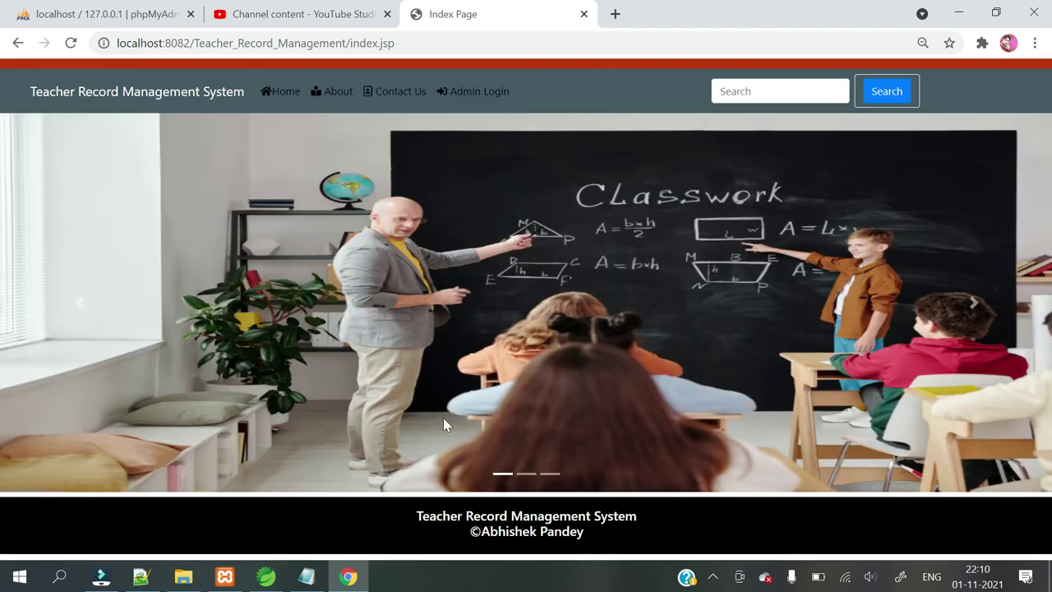
In prj vid -jsp.txt, highlight the FrontEnd, BackEnd, MYSQL(Database) and purchase contact lines in turn.
click(307, 578)
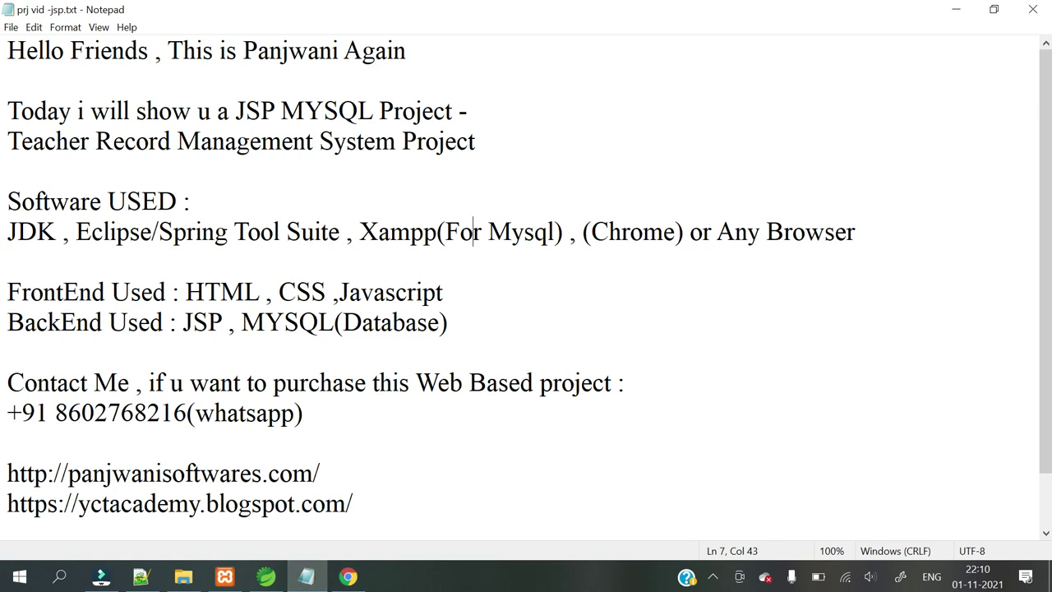
drag(22, 293, 443, 293)
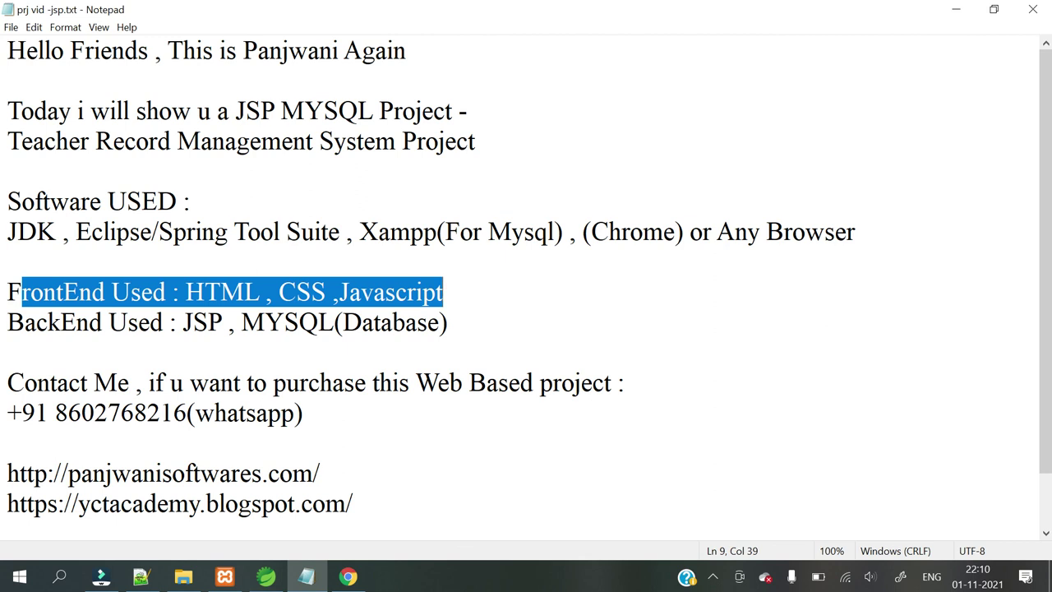
click(423, 292)
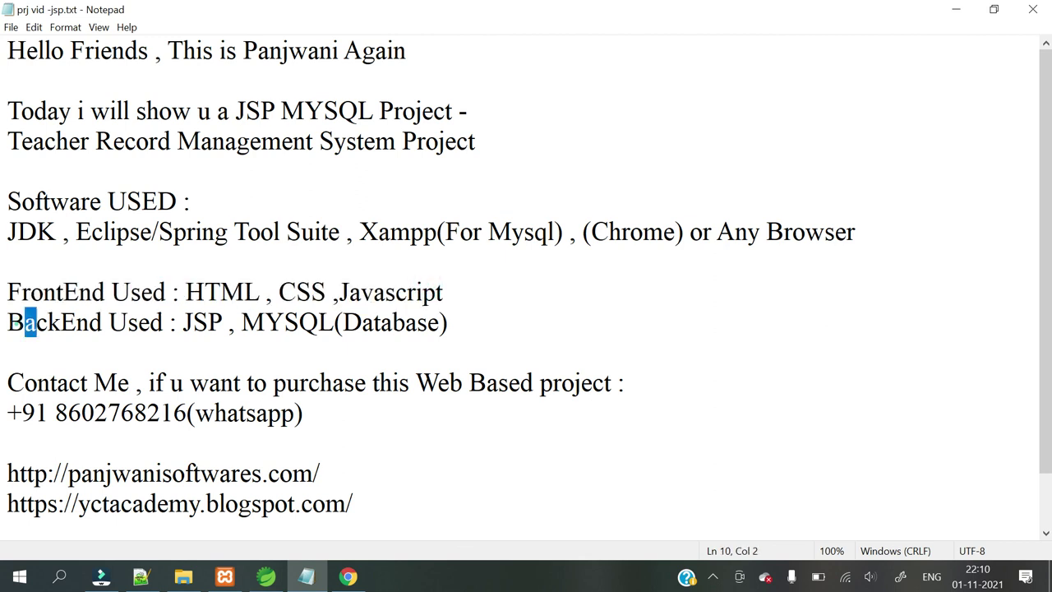
drag(24, 322, 417, 322)
click(222, 322)
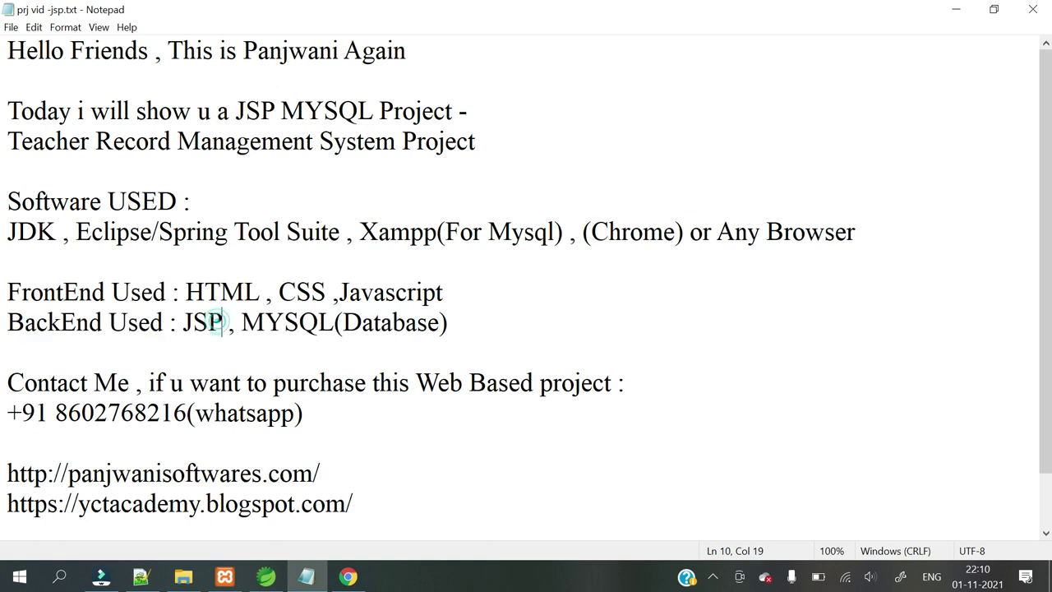
drag(265, 322, 447, 322)
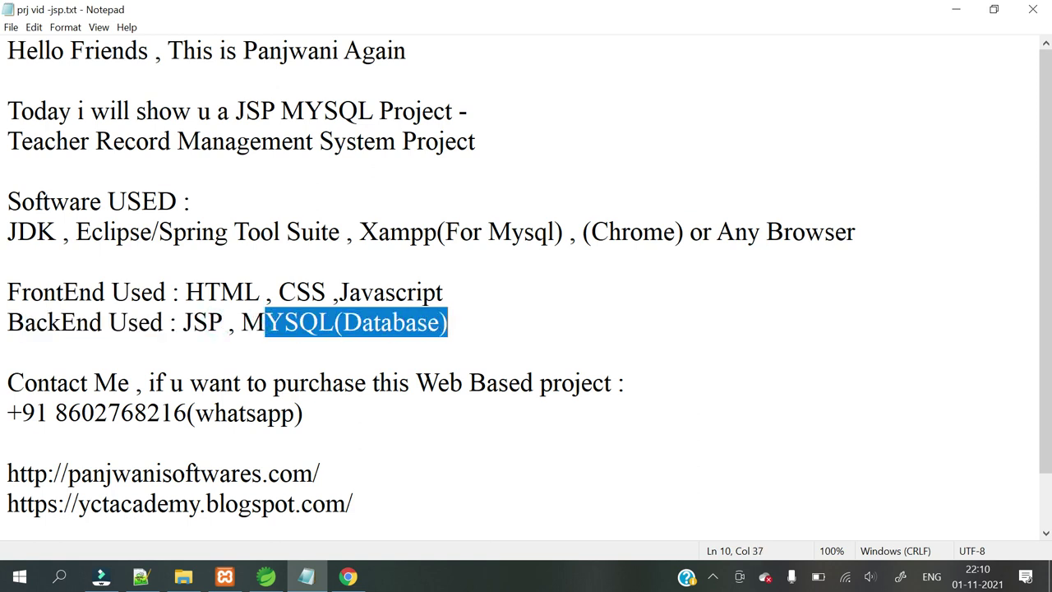
drag(7, 383, 228, 412)
click(8, 443)
drag(7, 412, 304, 413)
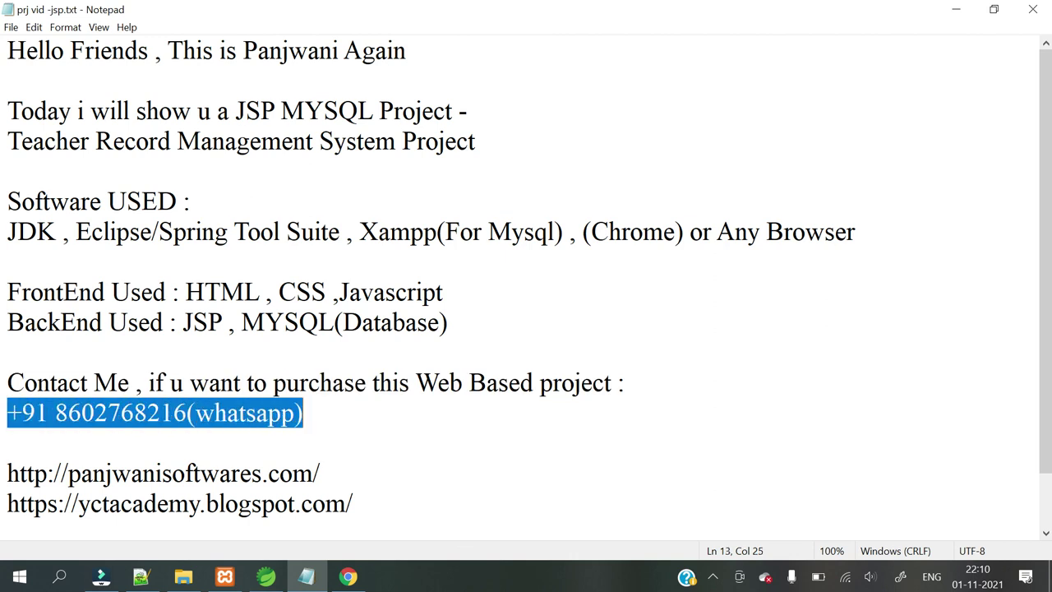
click(7, 443)
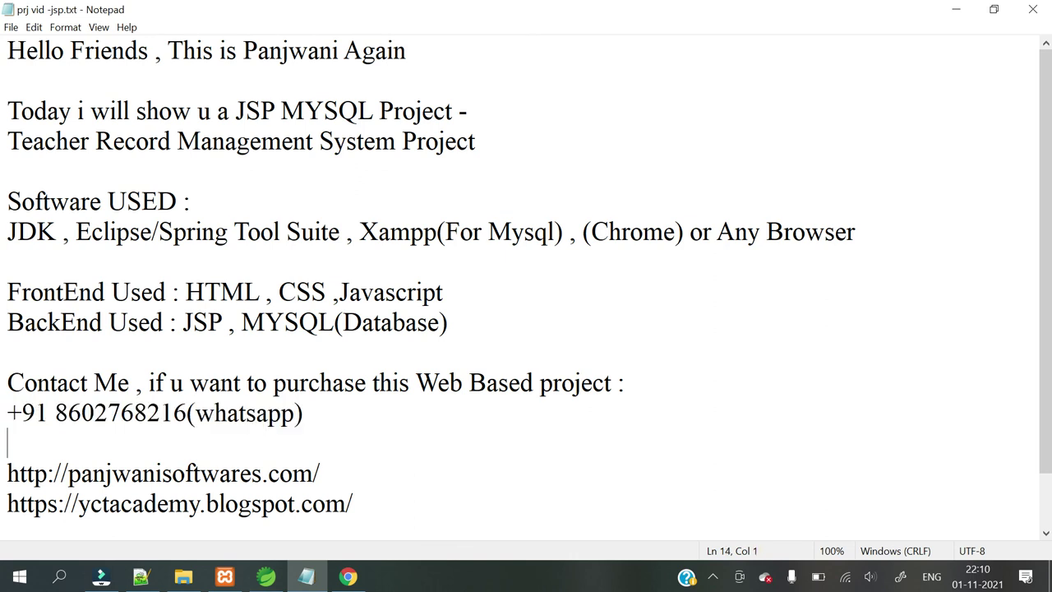